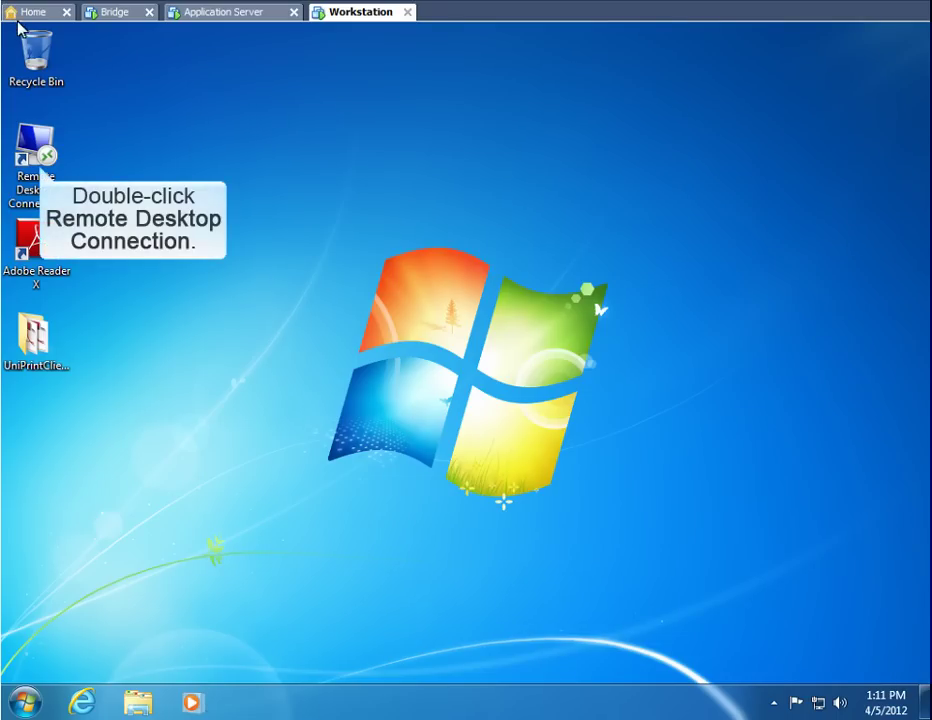
Connect by Remote Desktop to 172.30.136.116 and open Lorem Ipsum.doc in Word
double_click(33, 150)
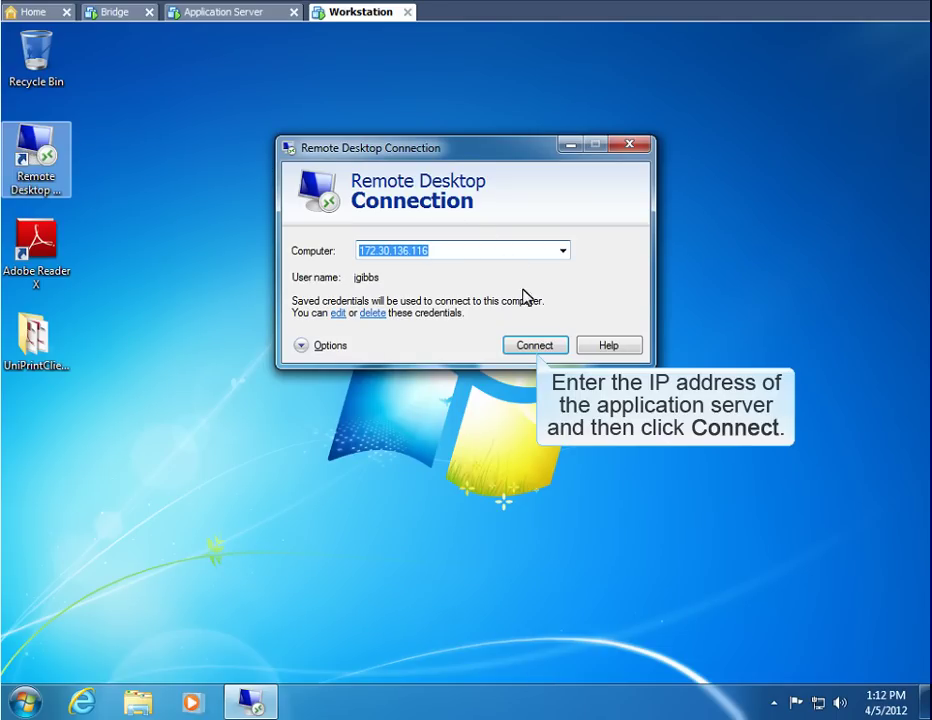
left_click(536, 346)
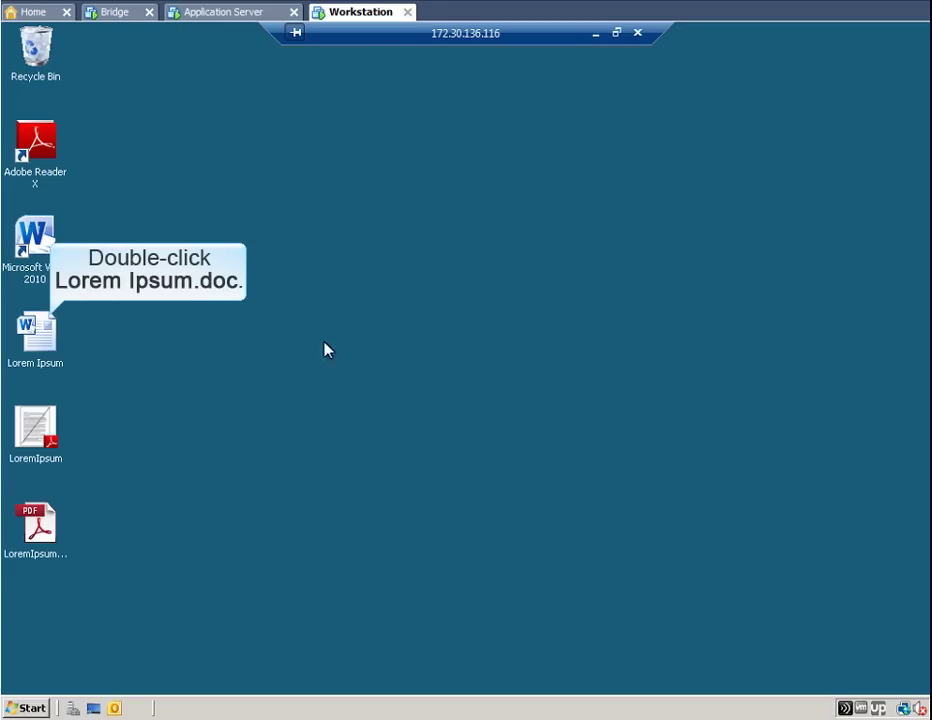
double_click(38, 334)
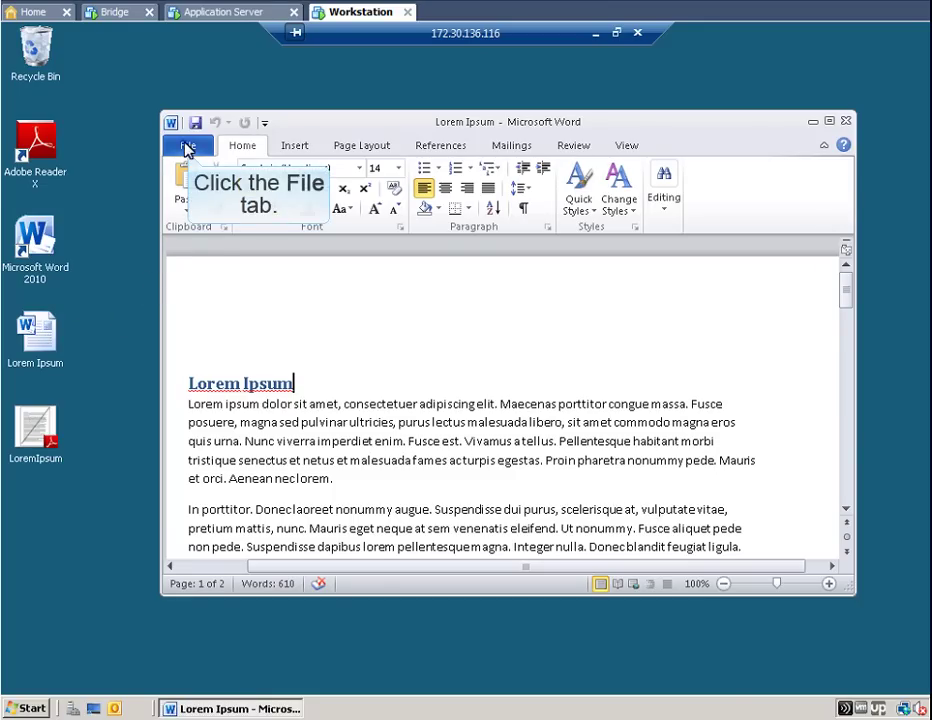
Go to Word's Print page and bring up the UniPrint printer's properties
left_click(187, 147)
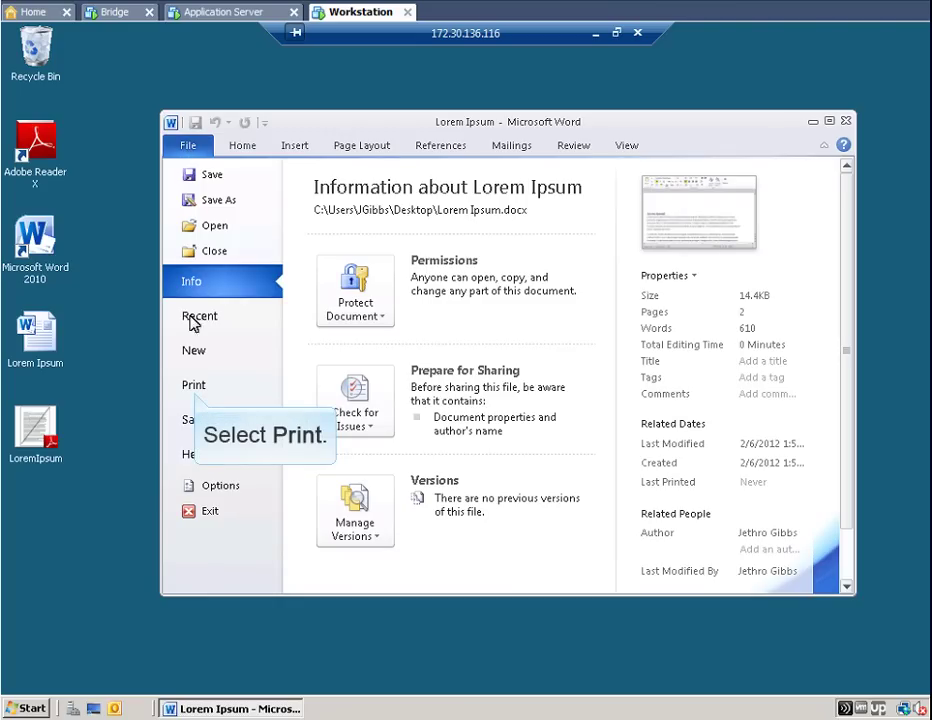
left_click(194, 387)
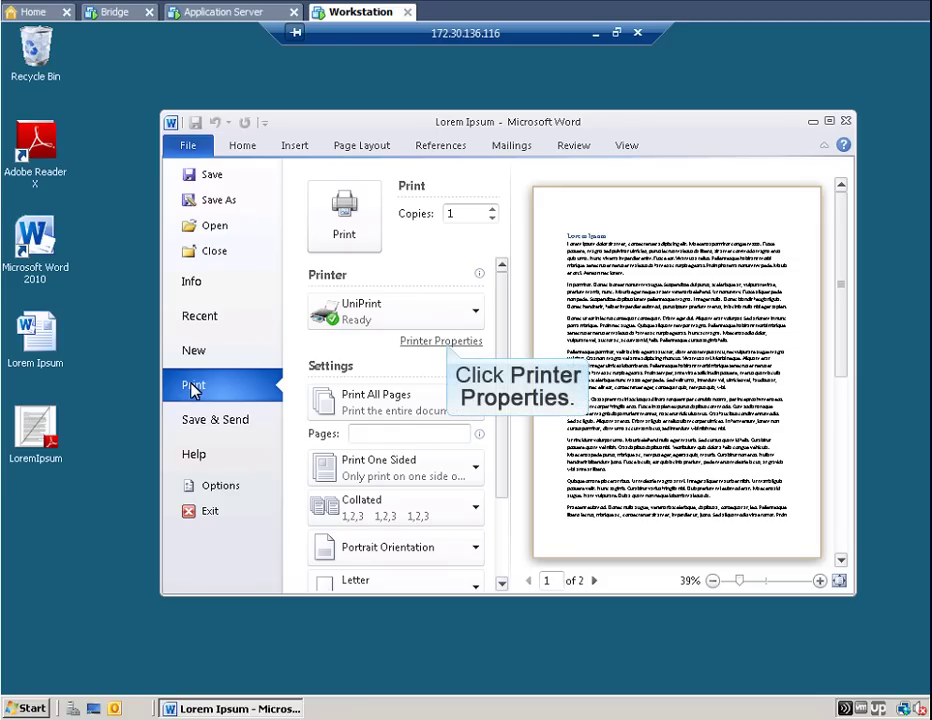
left_click(443, 340)
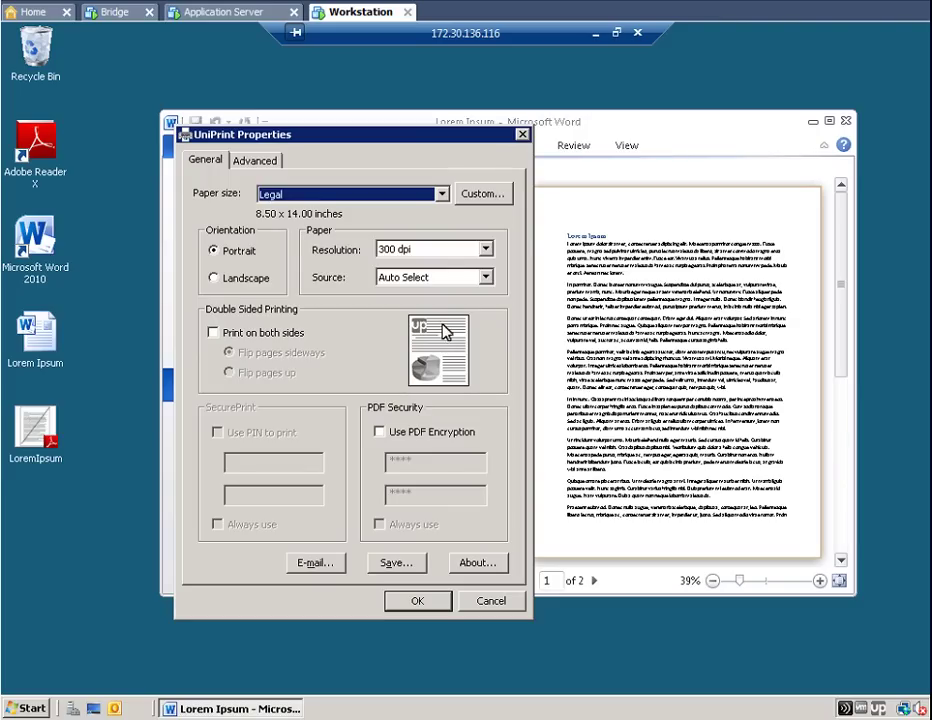
Change the UniPrint paper size from Legal to Letter (8.50 x 11.00 in)
left_click(441, 194)
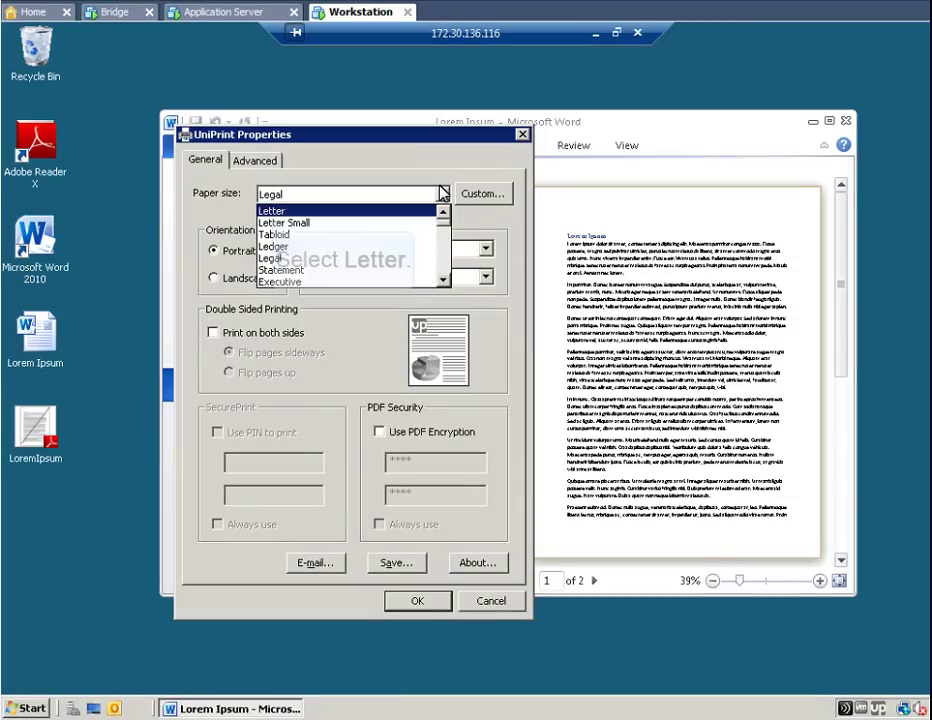
left_click(272, 211)
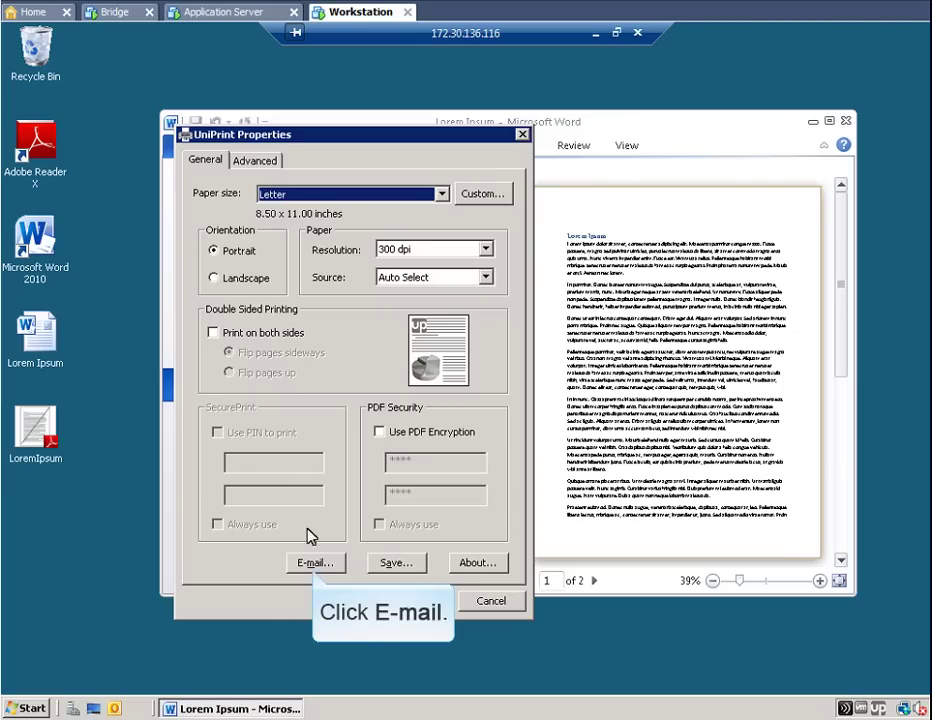
Enable Email Only delivery with subject Lorem Ipsum, leaving Always use these settings off
left_click(312, 562)
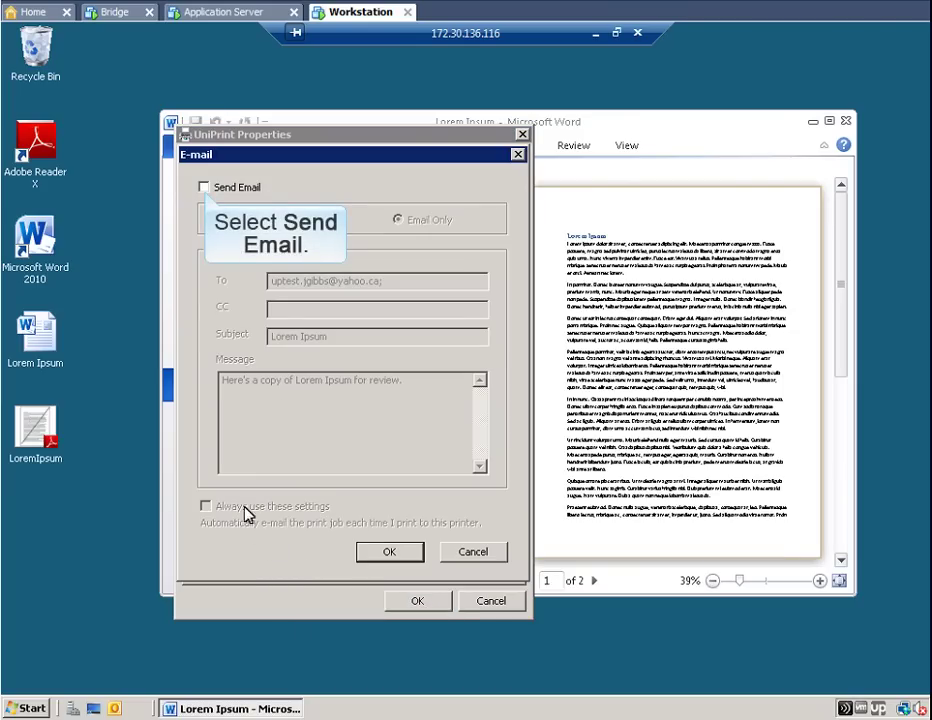
left_click(204, 187)
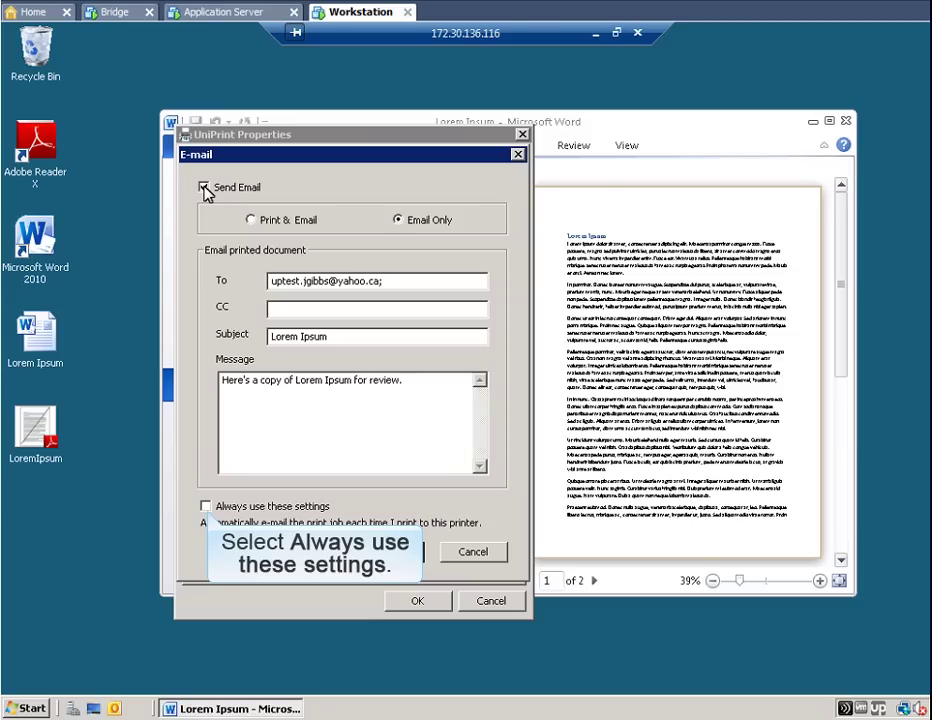
left_click(205, 507)
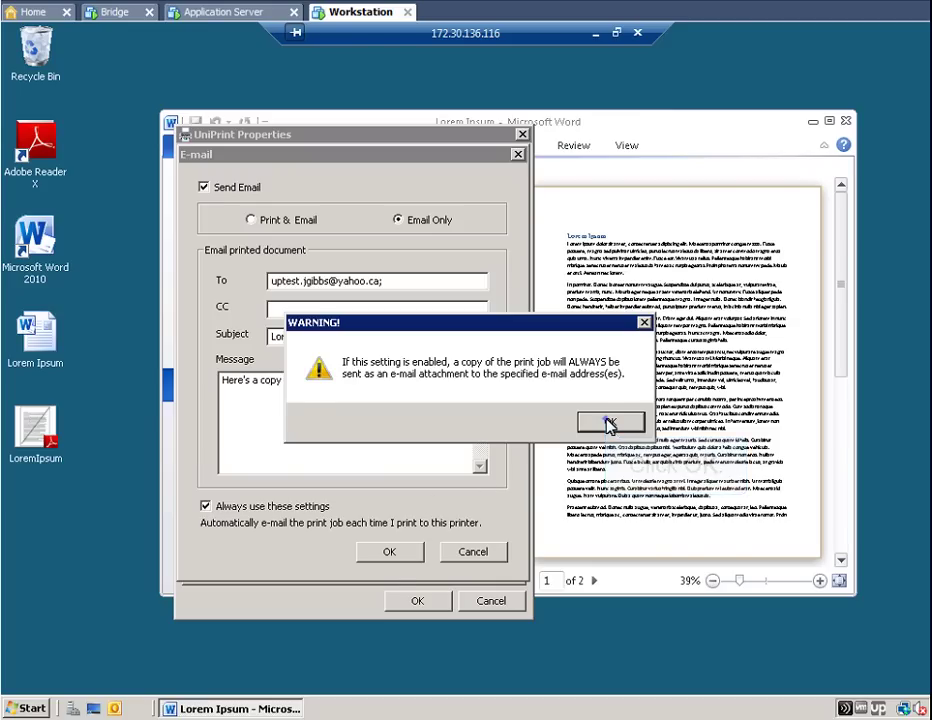
left_click(609, 424)
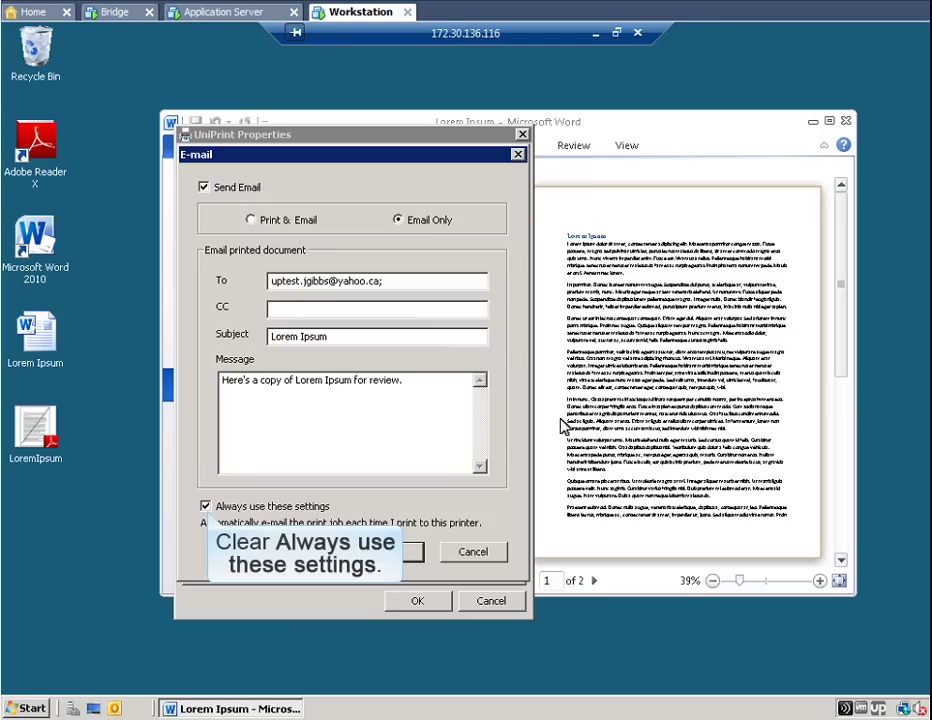
left_click(205, 504)
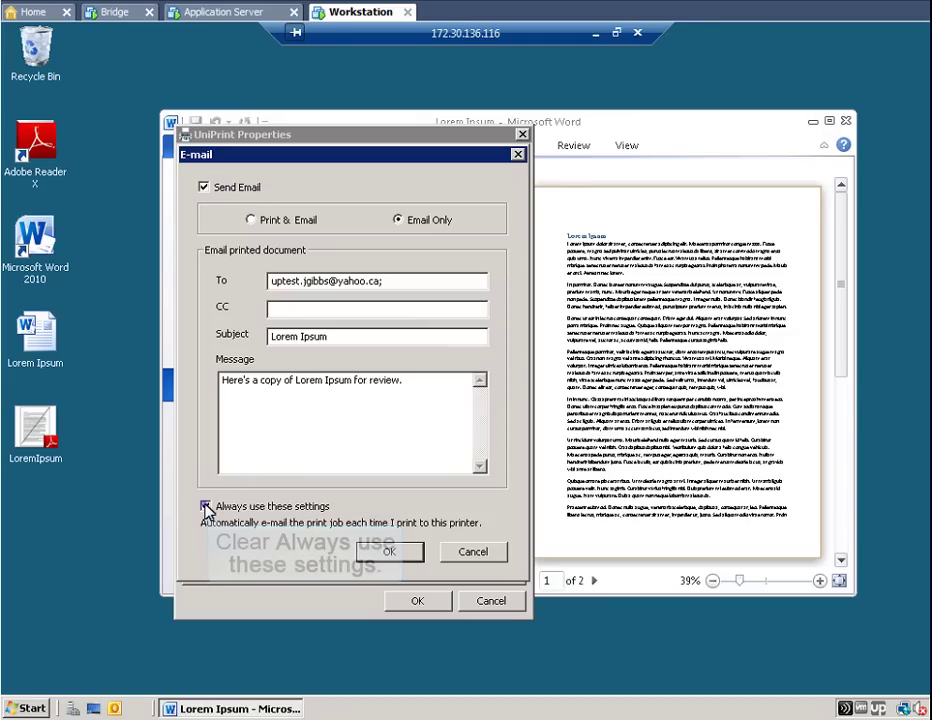
left_click(391, 552)
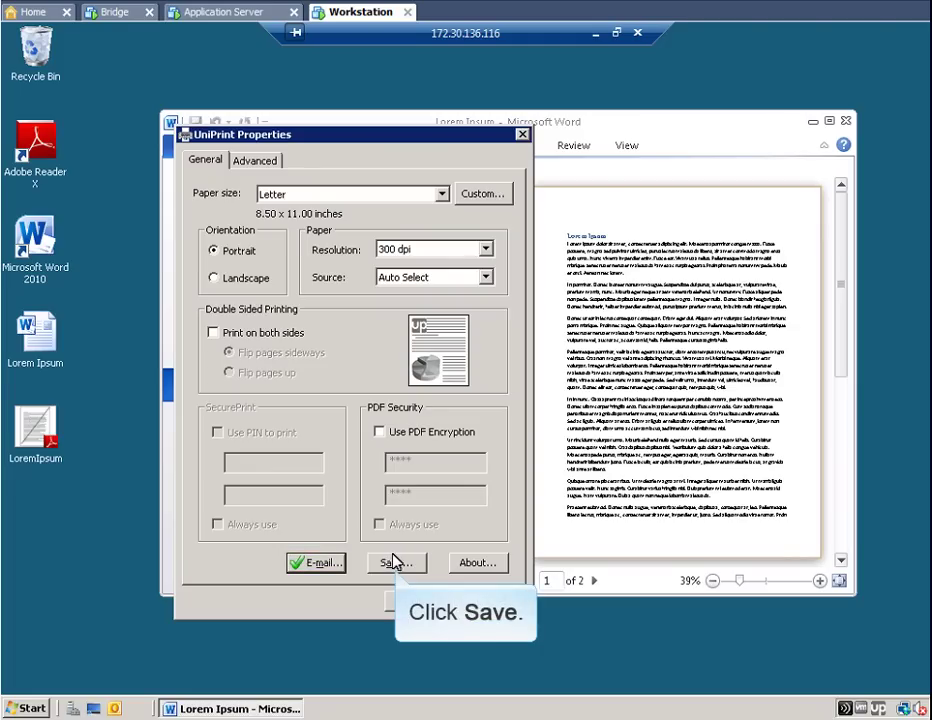
Save every print job as PDF LoremIpsumFromServer on the Desktop, always using Print & Save
left_click(394, 564)
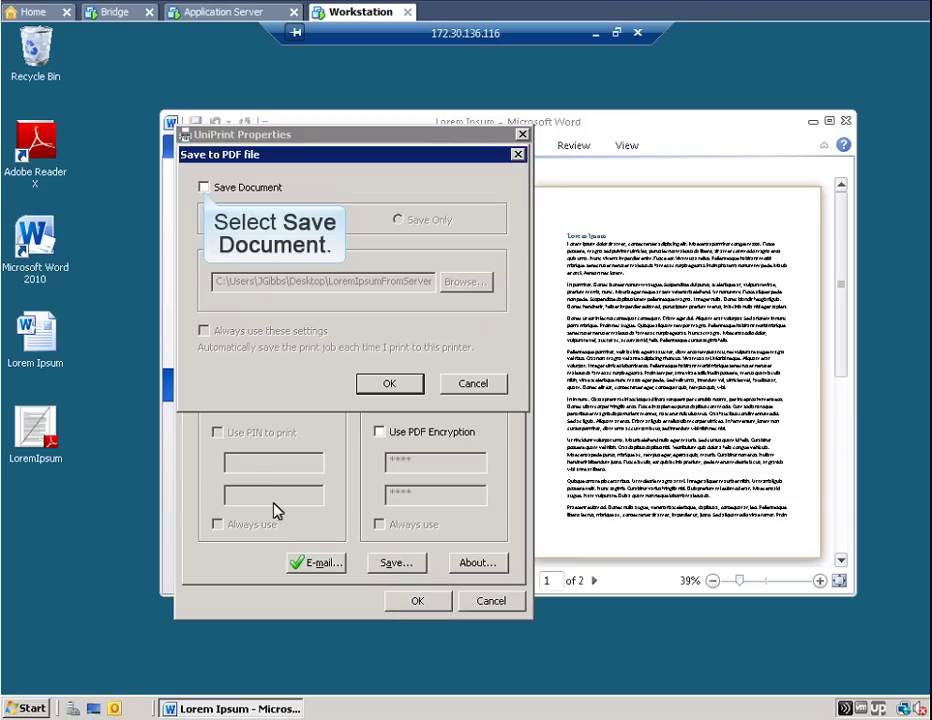
left_click(204, 188)
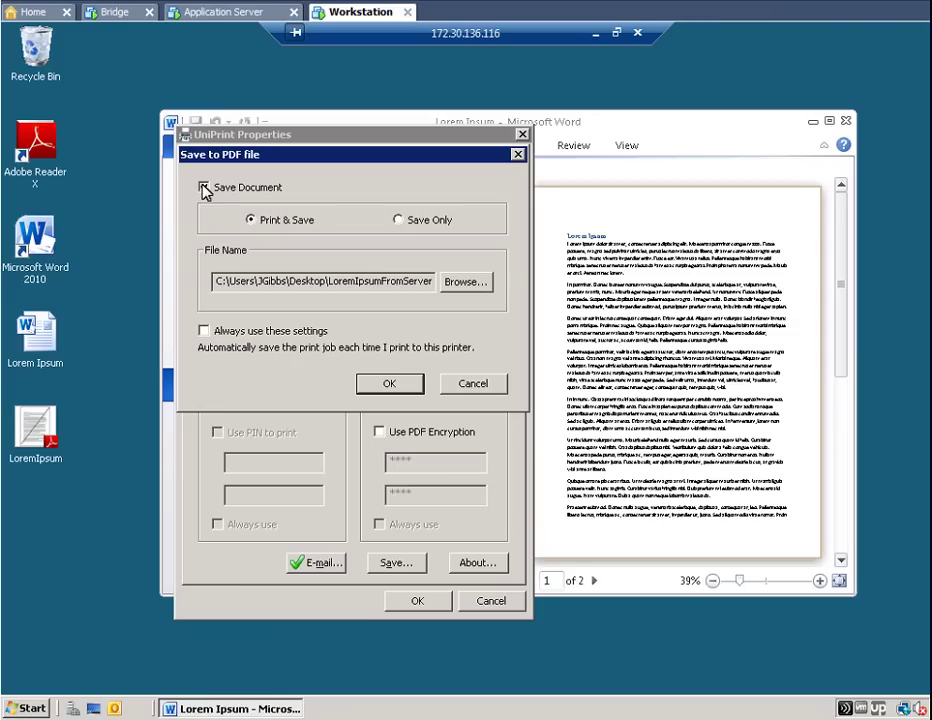
left_click(462, 284)
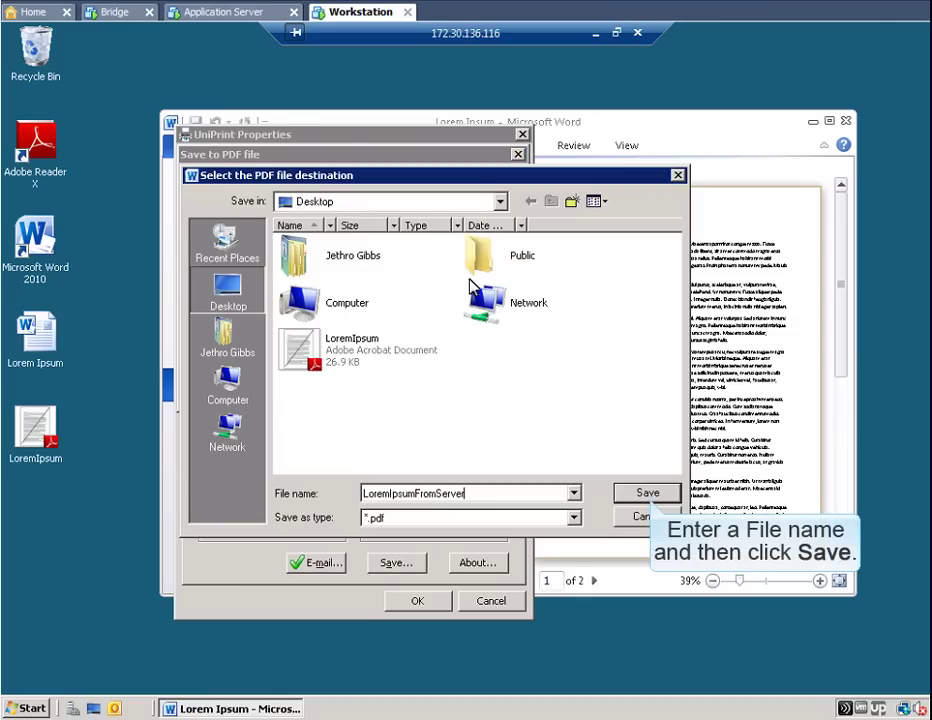
left_click(648, 495)
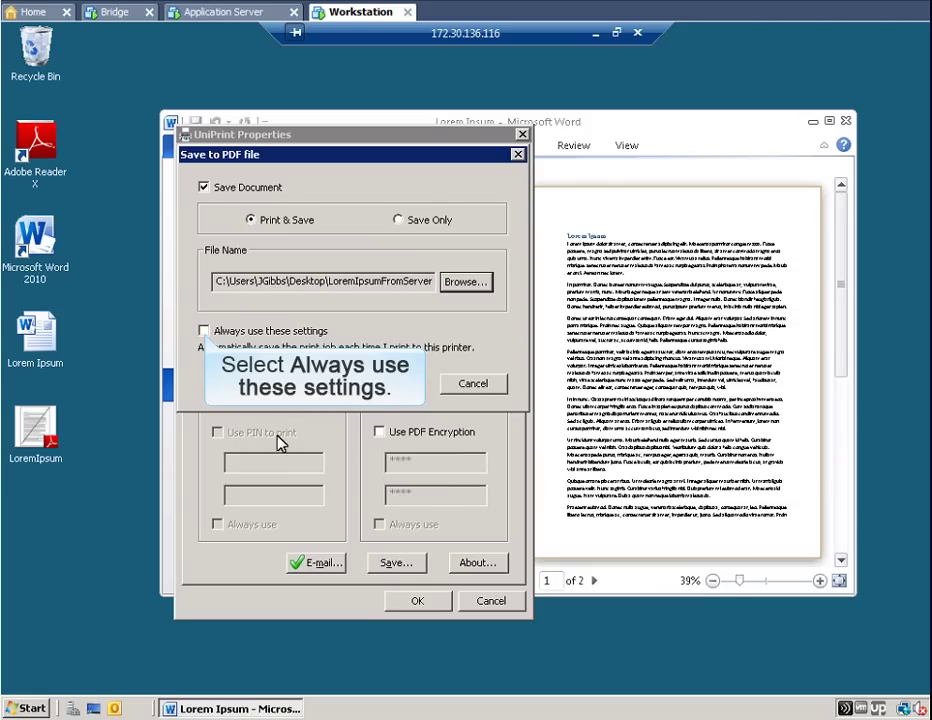
left_click(204, 330)
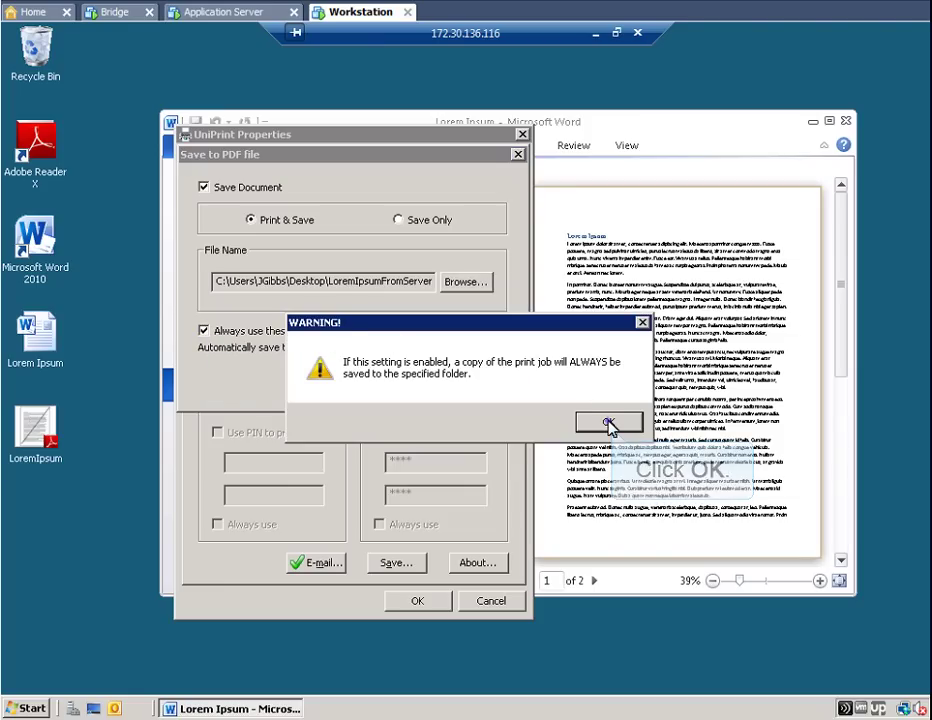
left_click(609, 425)
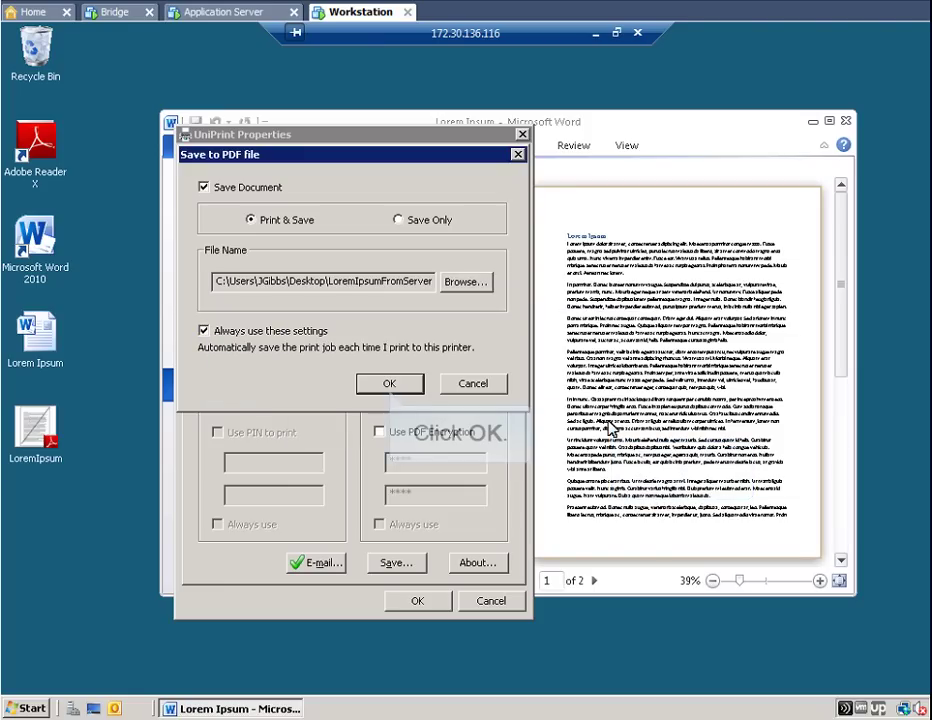
left_click(388, 385)
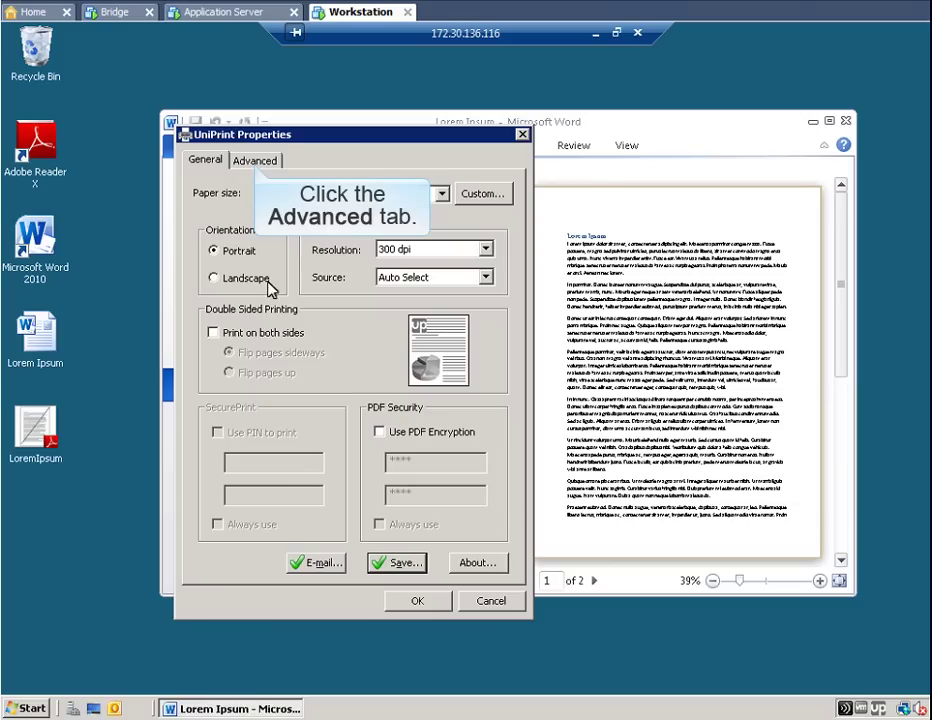
Review the Advanced tab's Image Settings and cancel, leaving compression at defaults
left_click(256, 162)
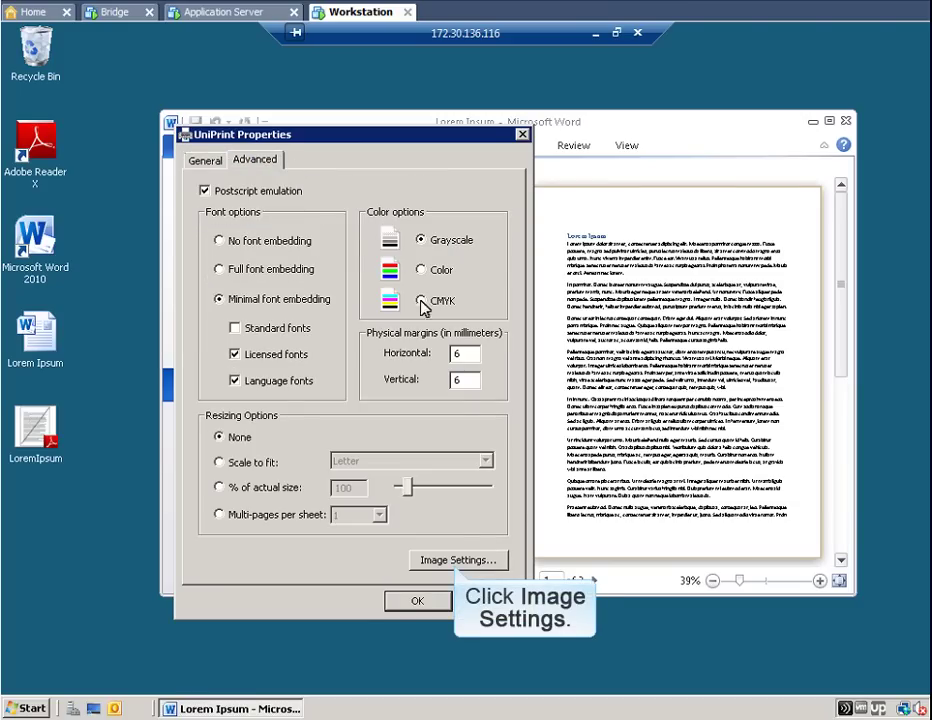
left_click(457, 562)
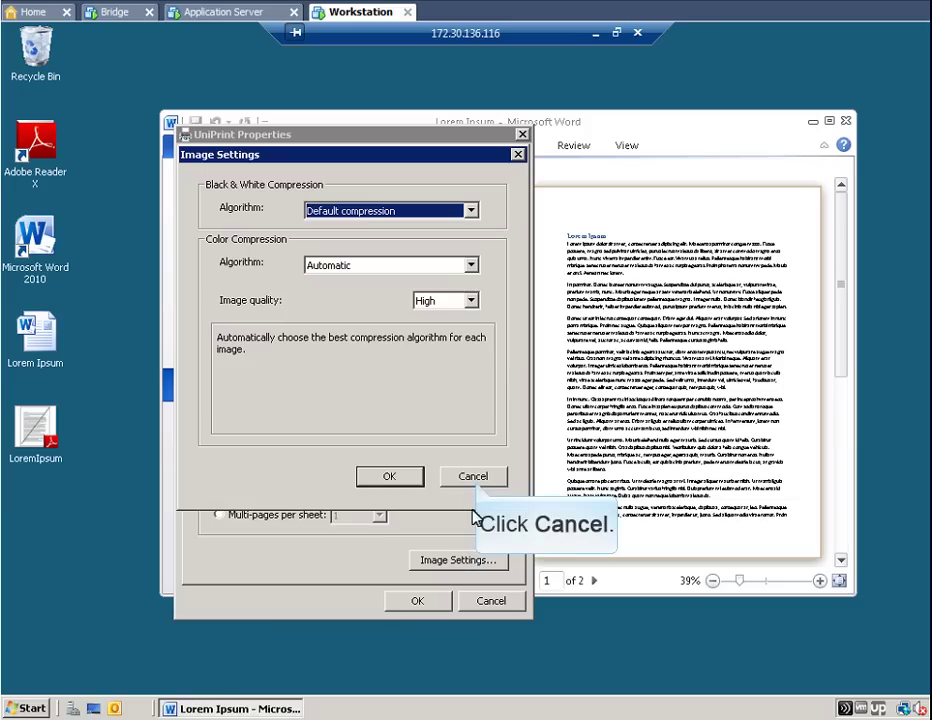
left_click(473, 477)
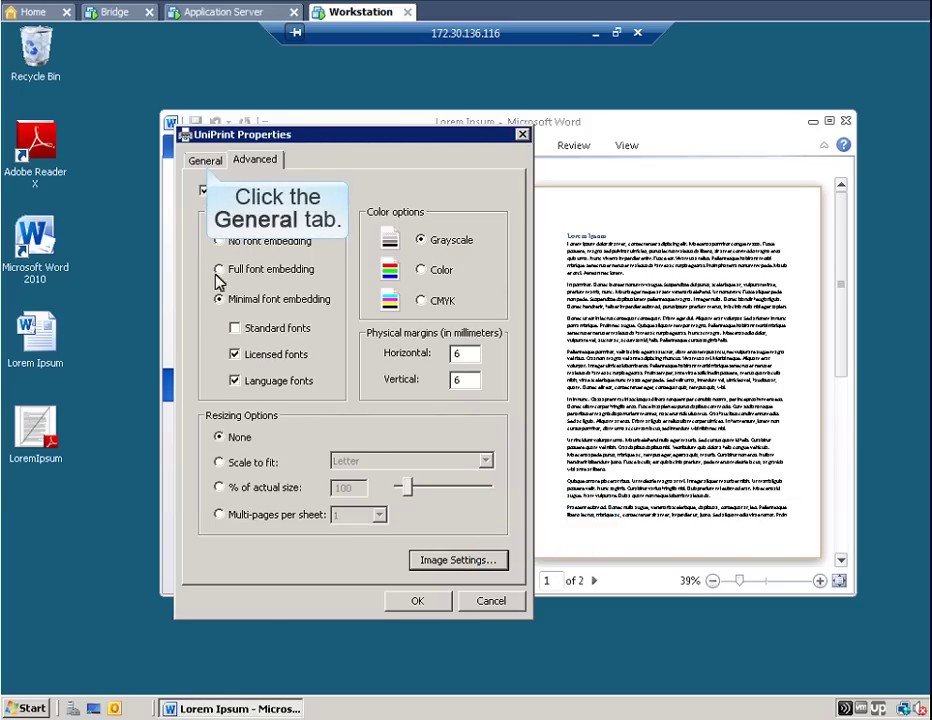
Turn on PDF PIN encryption for every print and apply the UniPrint properties
left_click(206, 163)
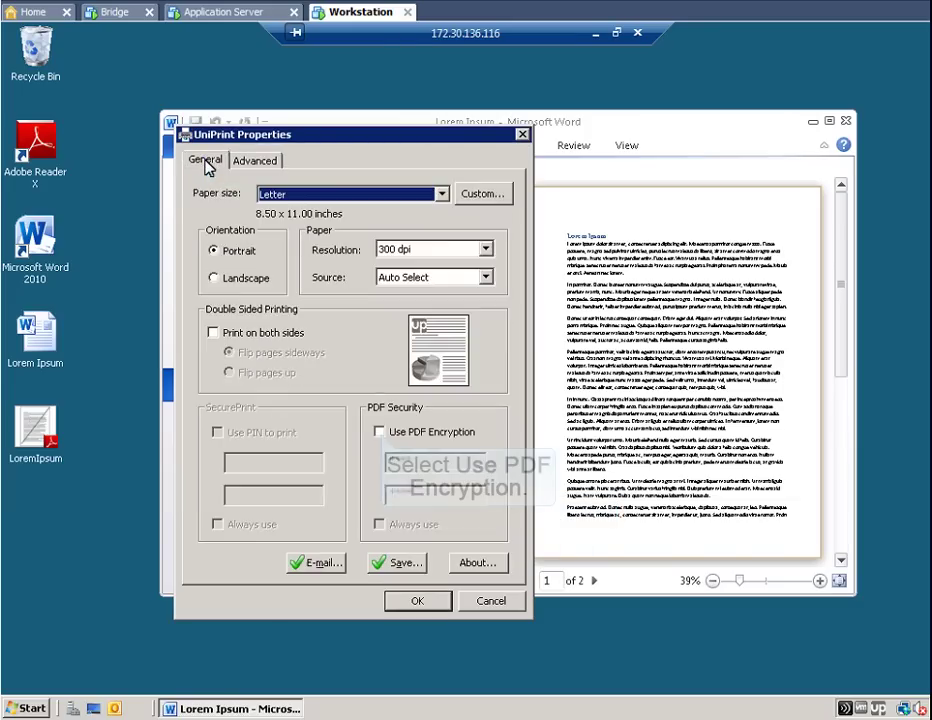
left_click(380, 432)
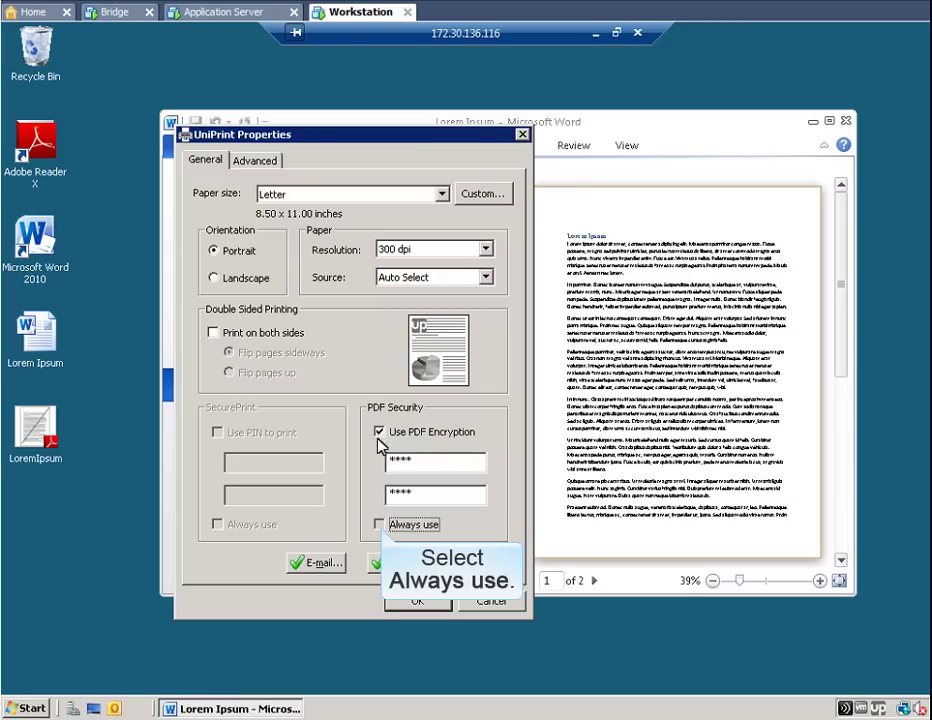
left_click(379, 524)
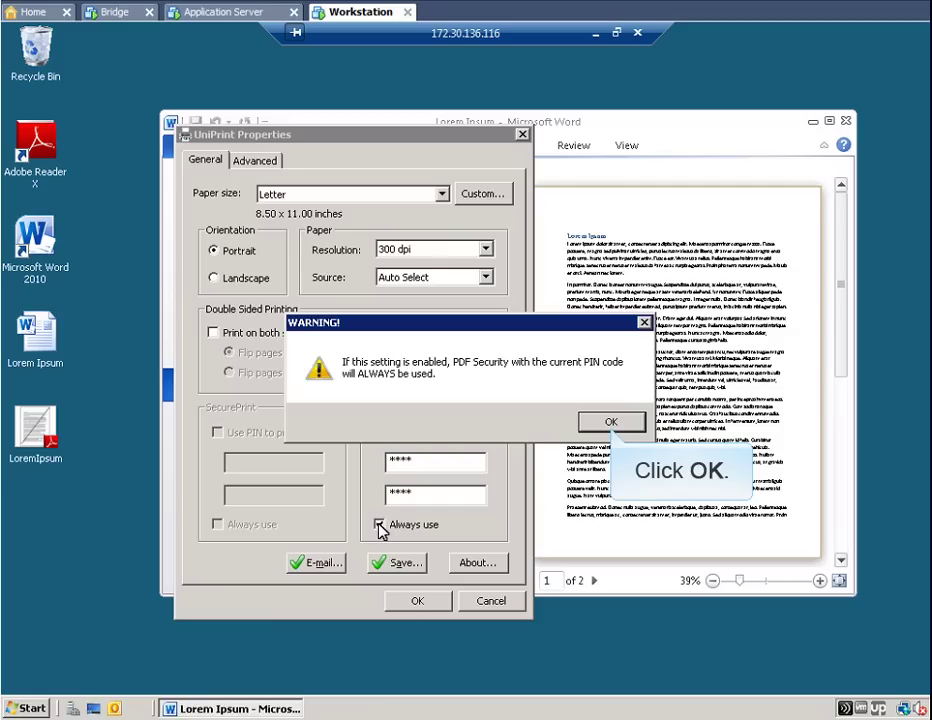
left_click(613, 425)
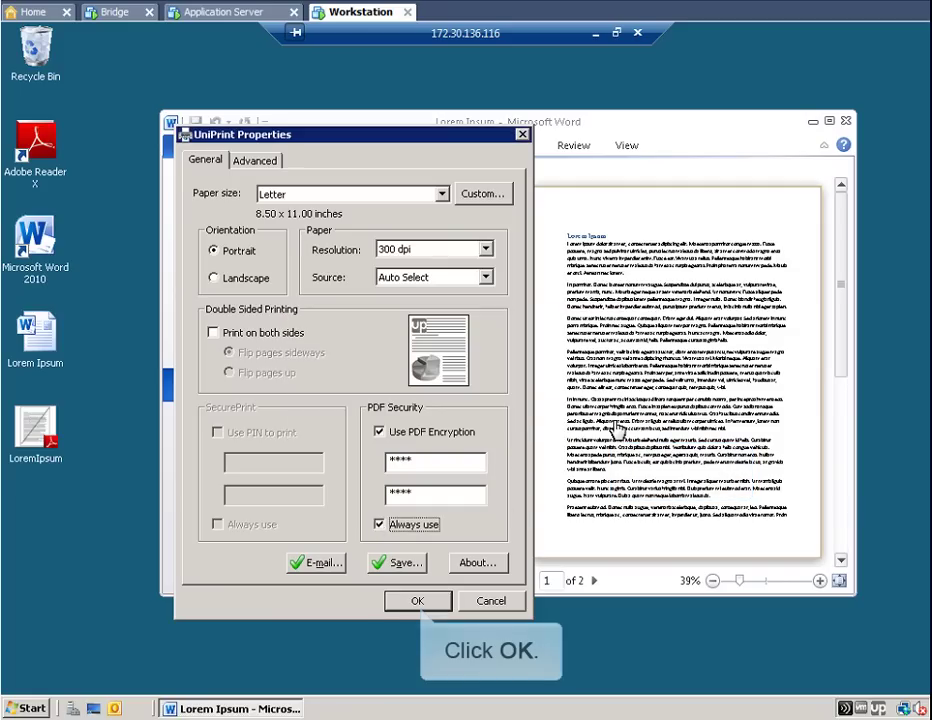
left_click(418, 601)
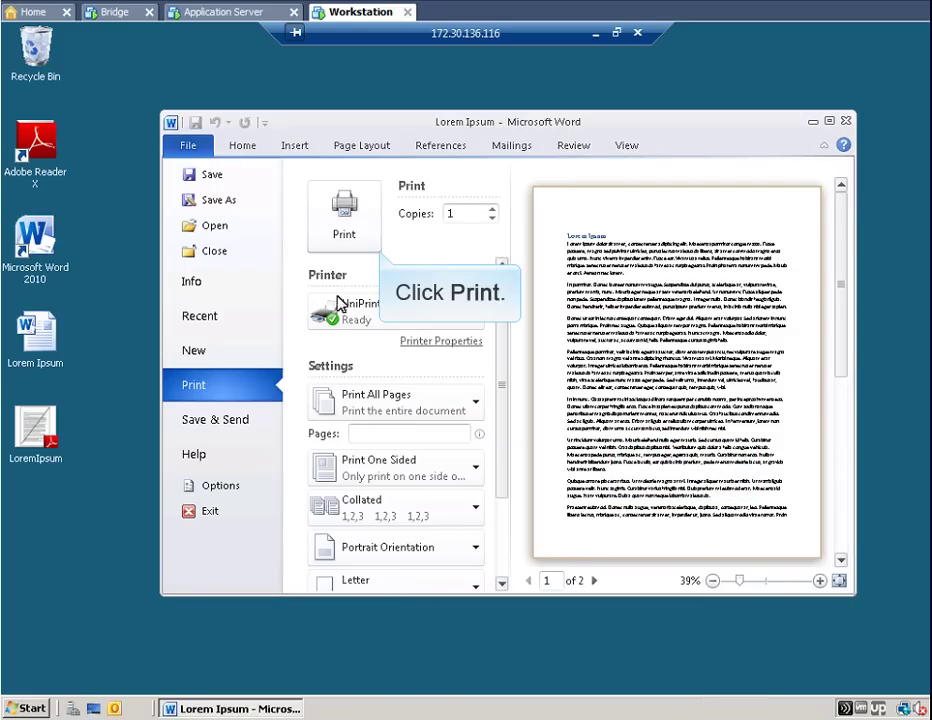
Print Lorem Ipsum and enter the 4-digit PIN to open it in UniPrint Viewer
left_click(341, 215)
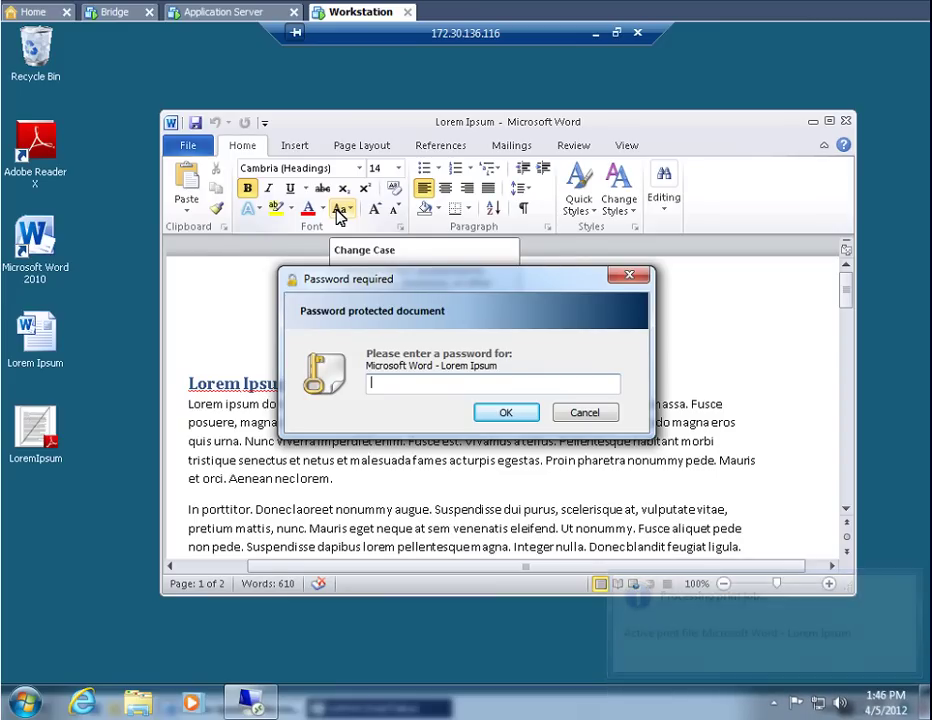
type("****")
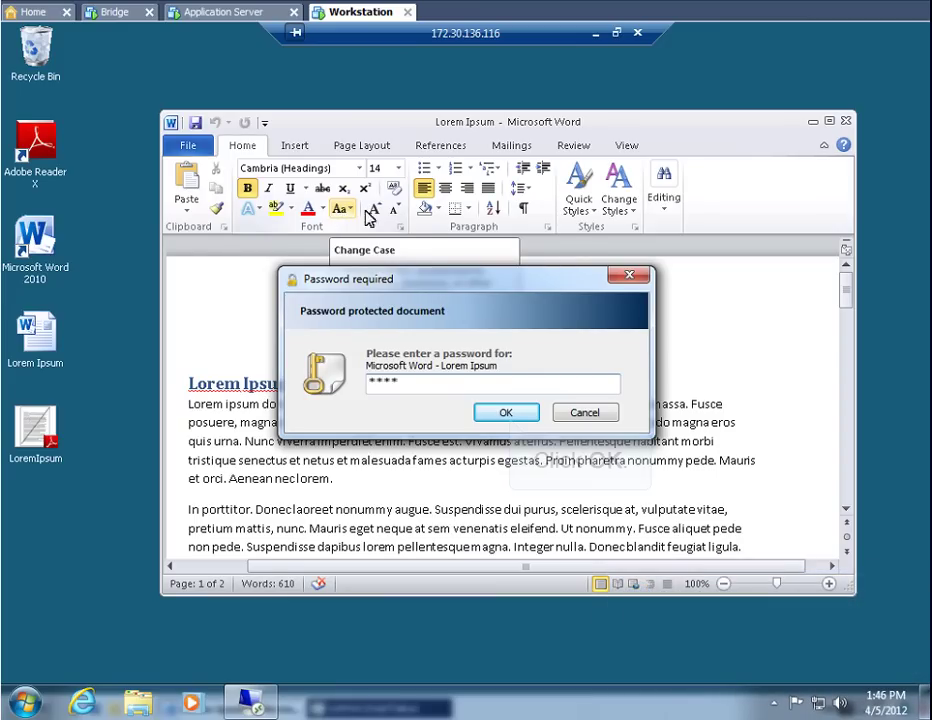
left_click(506, 413)
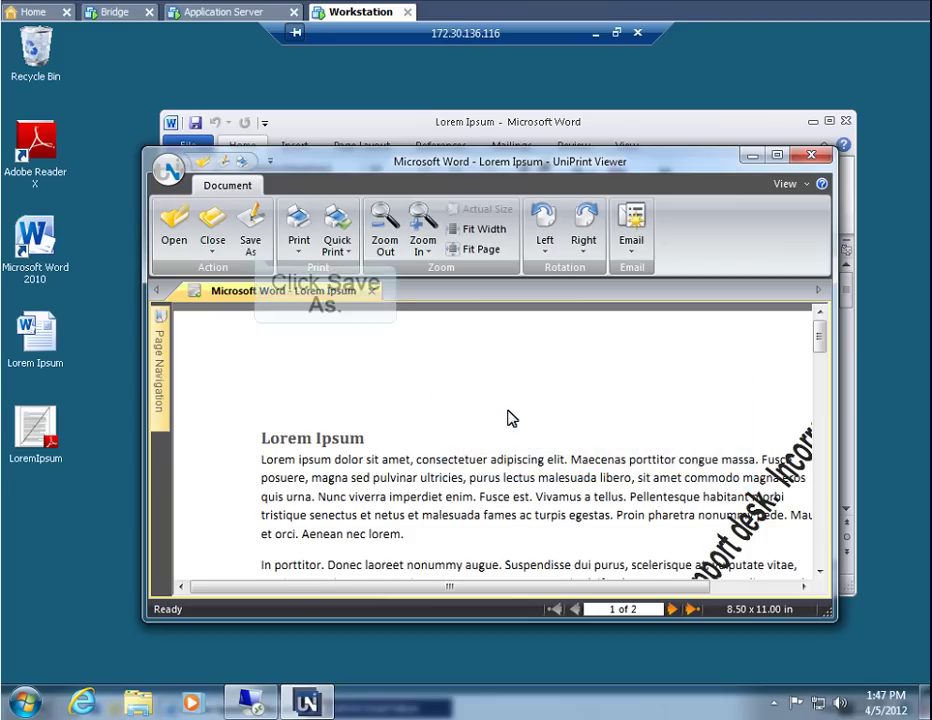
Save the printout to the Desktop as the PDF LoremIpsumFromClient
left_click(251, 234)
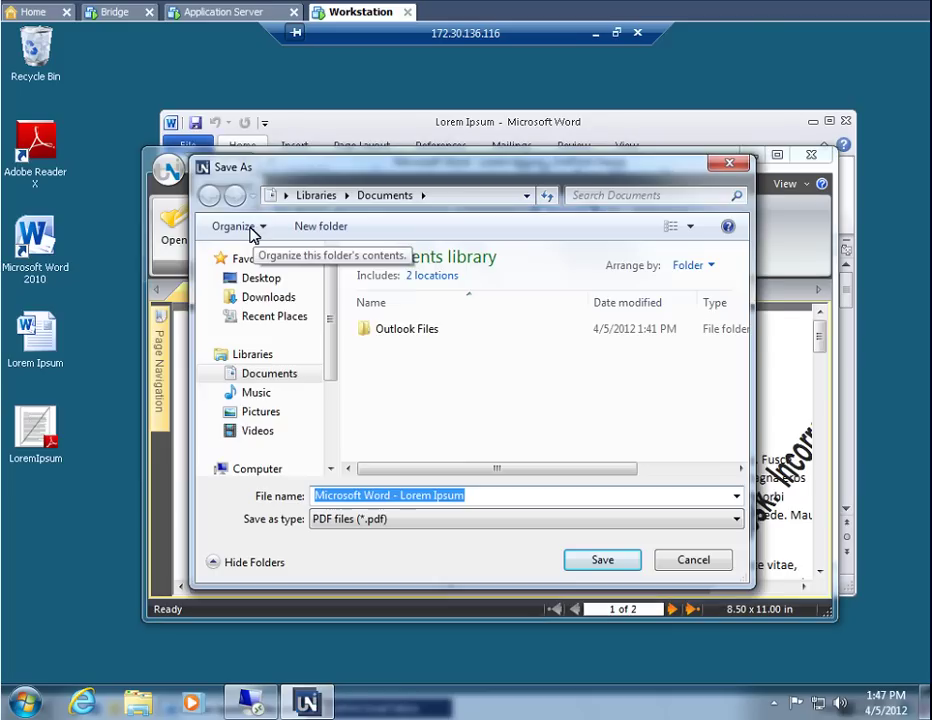
left_click(259, 279)
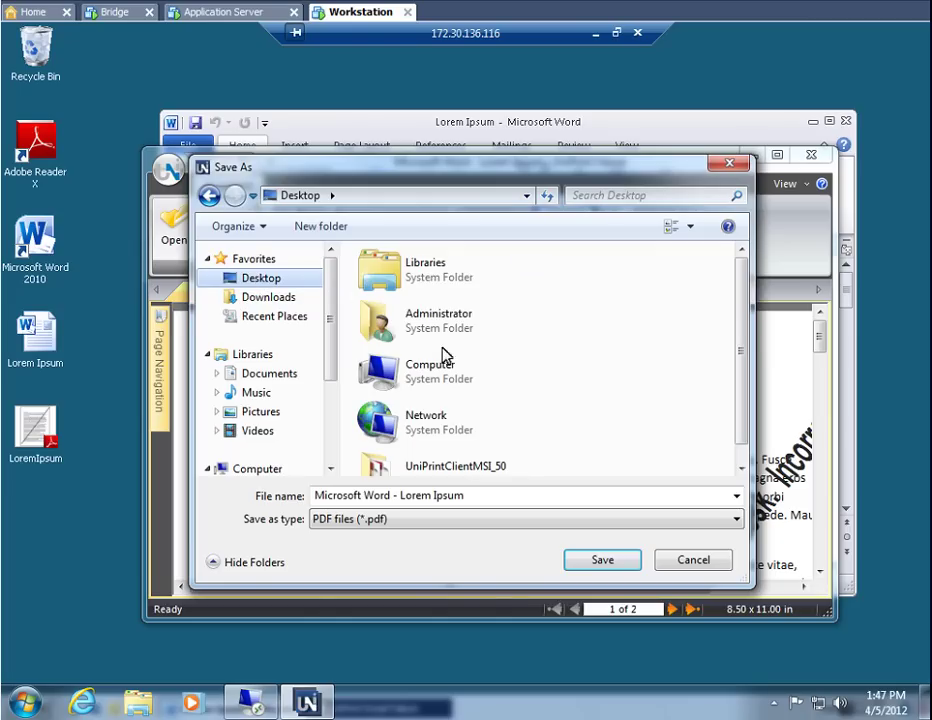
type("LoremIpsumFromClient")
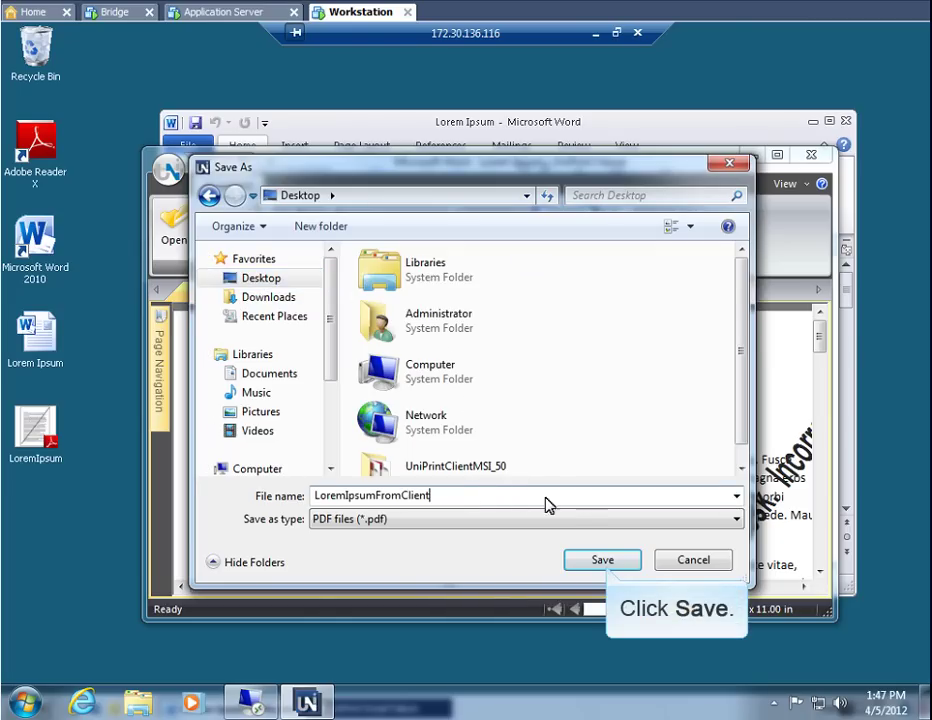
left_click(603, 561)
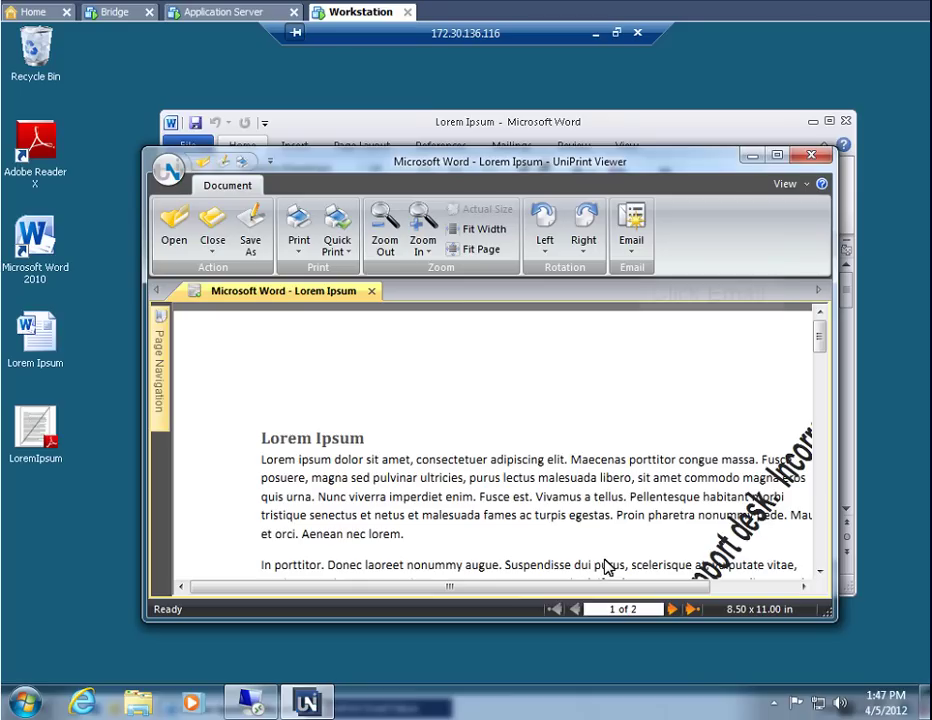
left_click(632, 224)
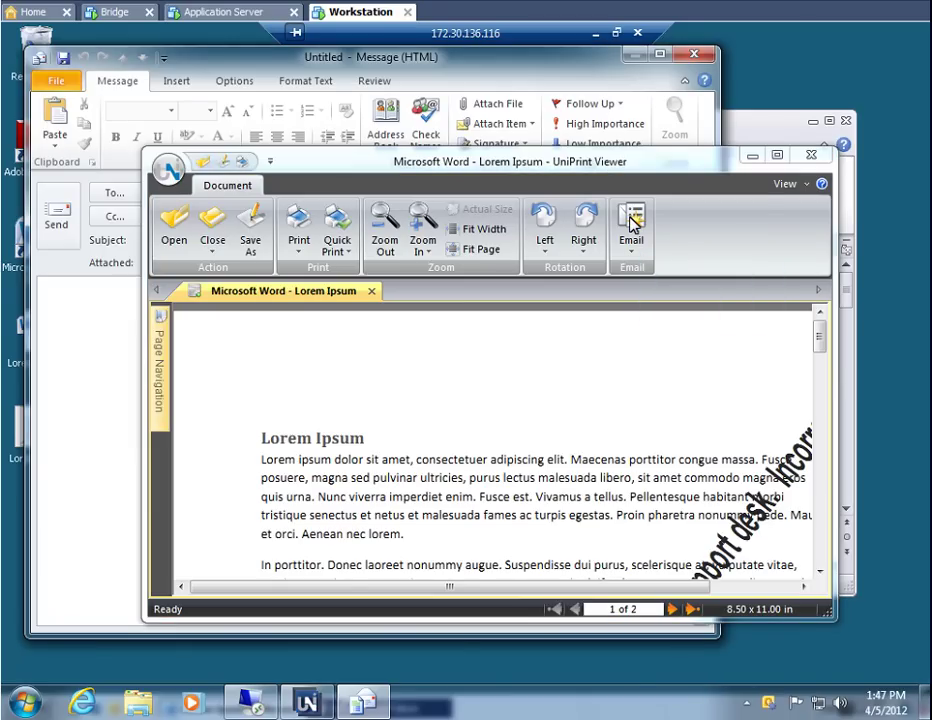
left_click_drag(470, 160, 603, 373)
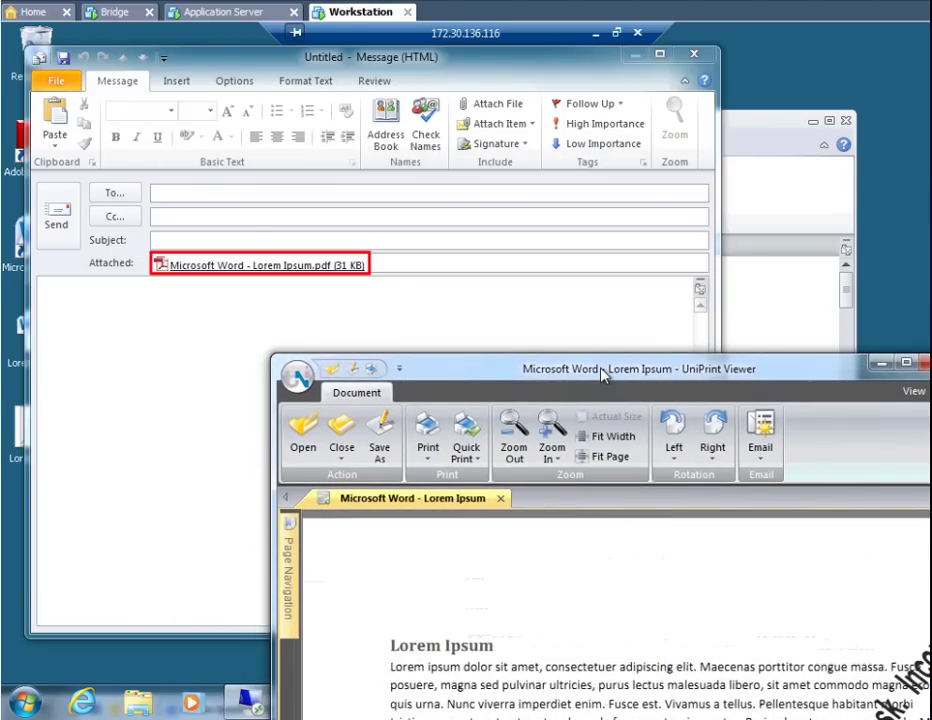
left_click_drag(603, 373, 483, 156)
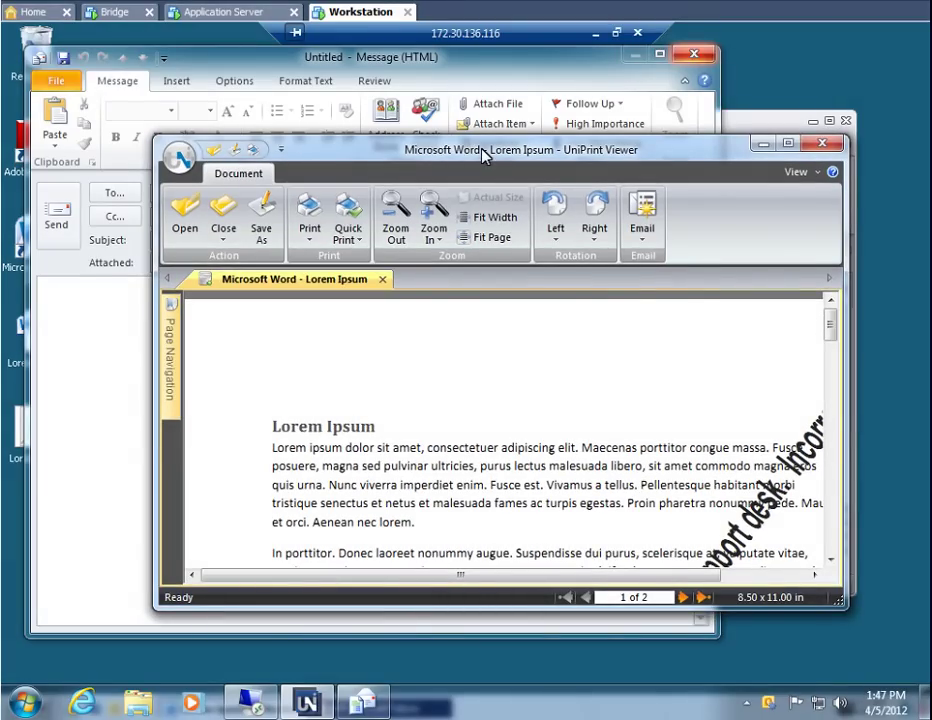
left_click(697, 57)
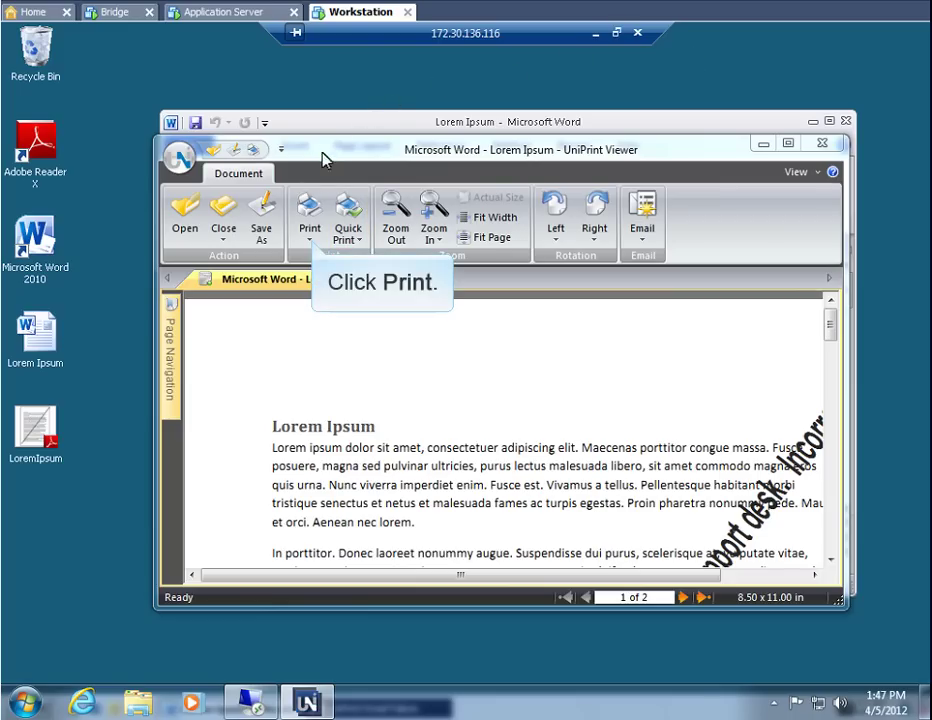
Print the document from UniPrint Viewer, then close the viewer
left_click(310, 215)
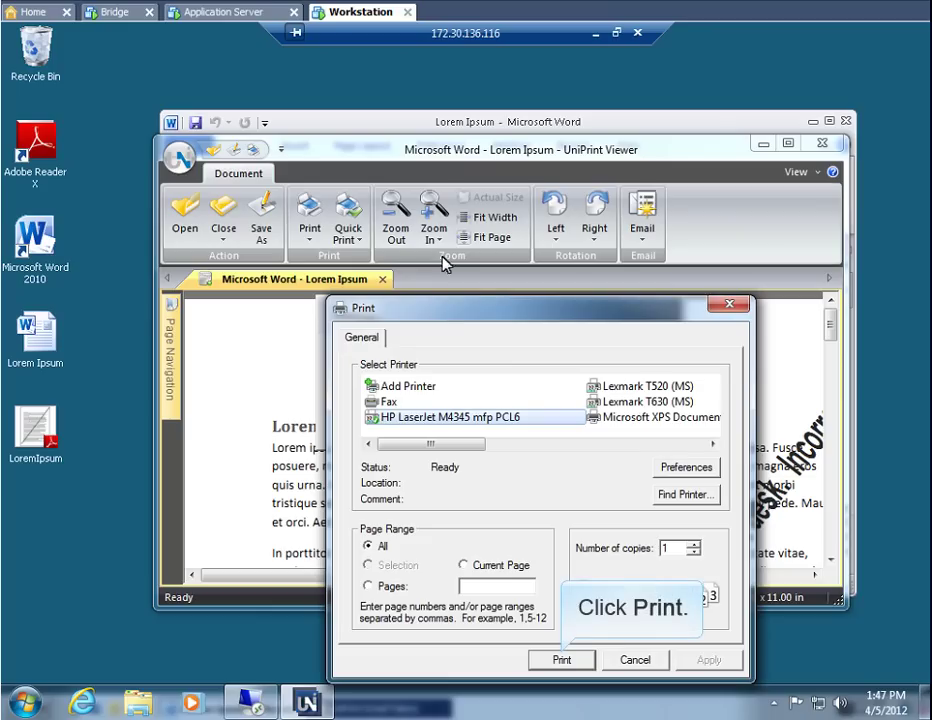
left_click(562, 660)
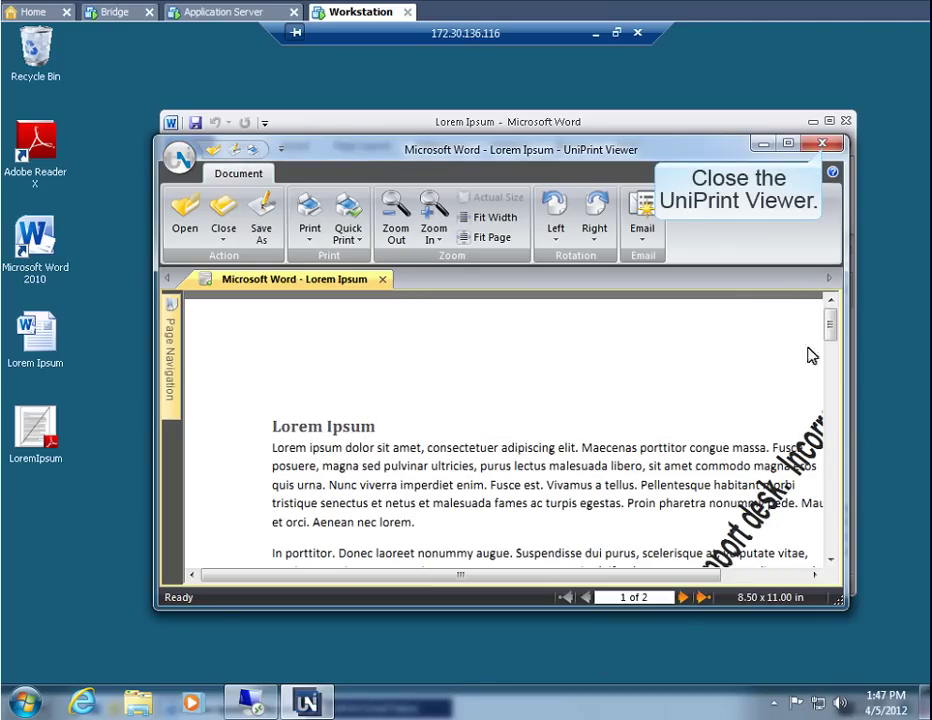
left_click(823, 145)
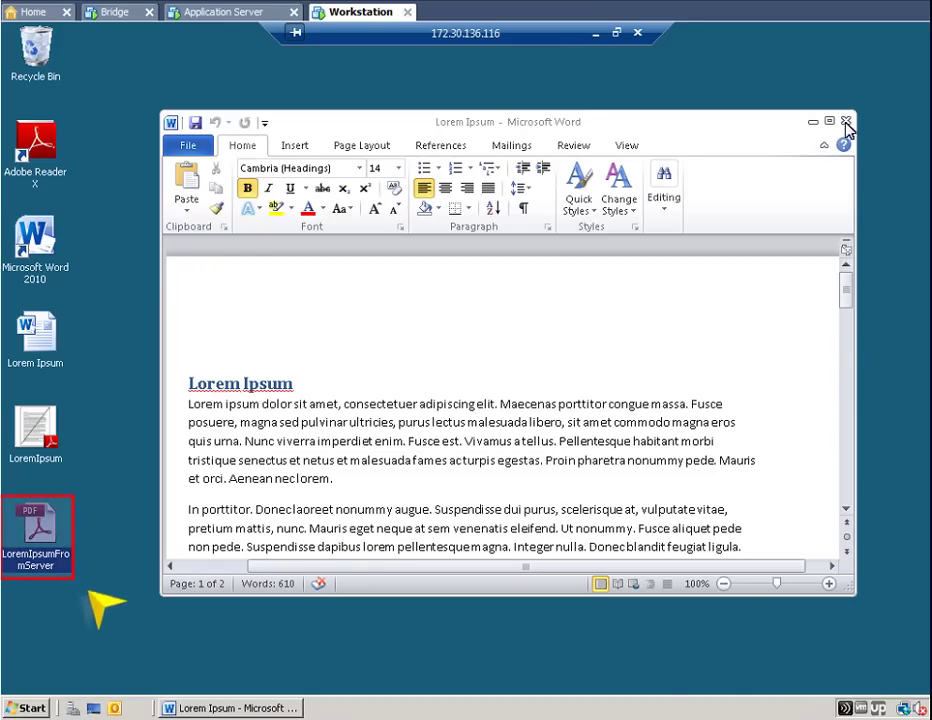
Close Word, unlock LoremIpsumFromServer.pdf in Adobe Reader with its PIN, then close Reader
left_click(846, 122)
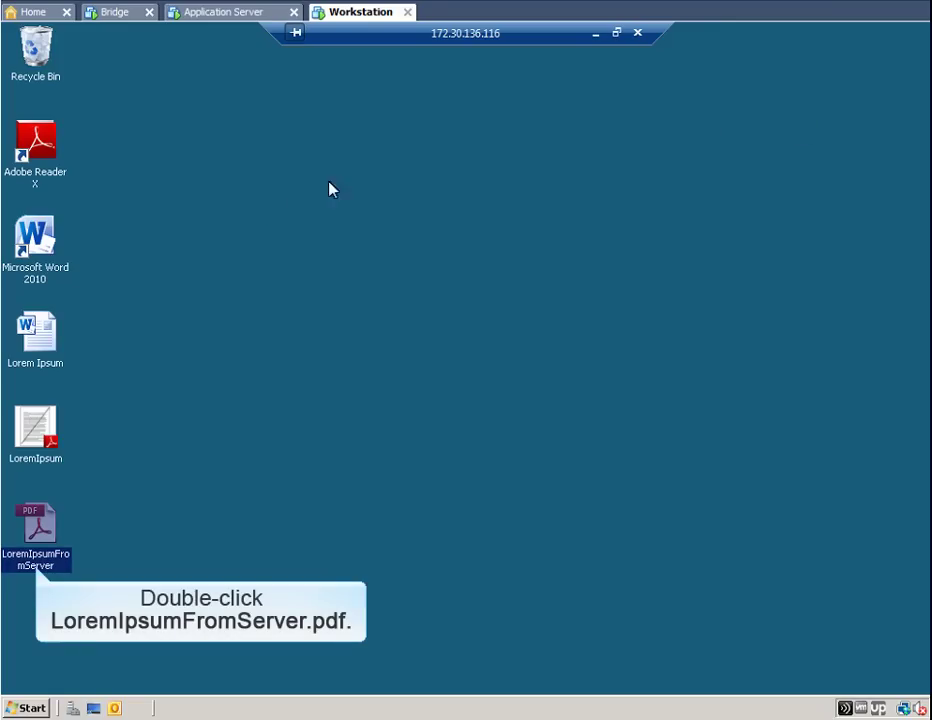
double_click(29, 531)
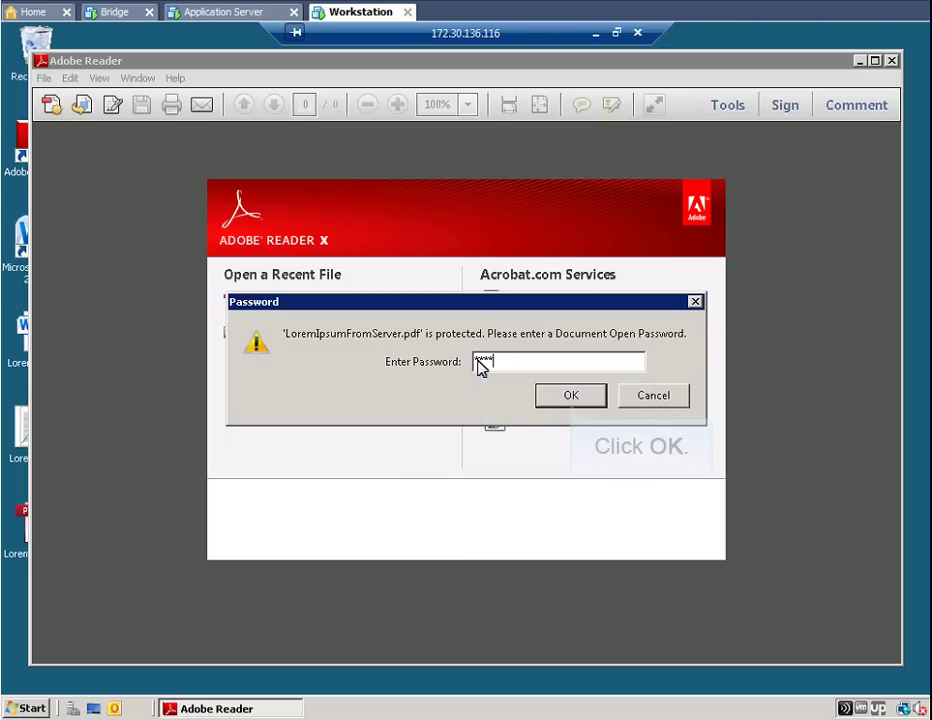
type("1234")
left_click(569, 394)
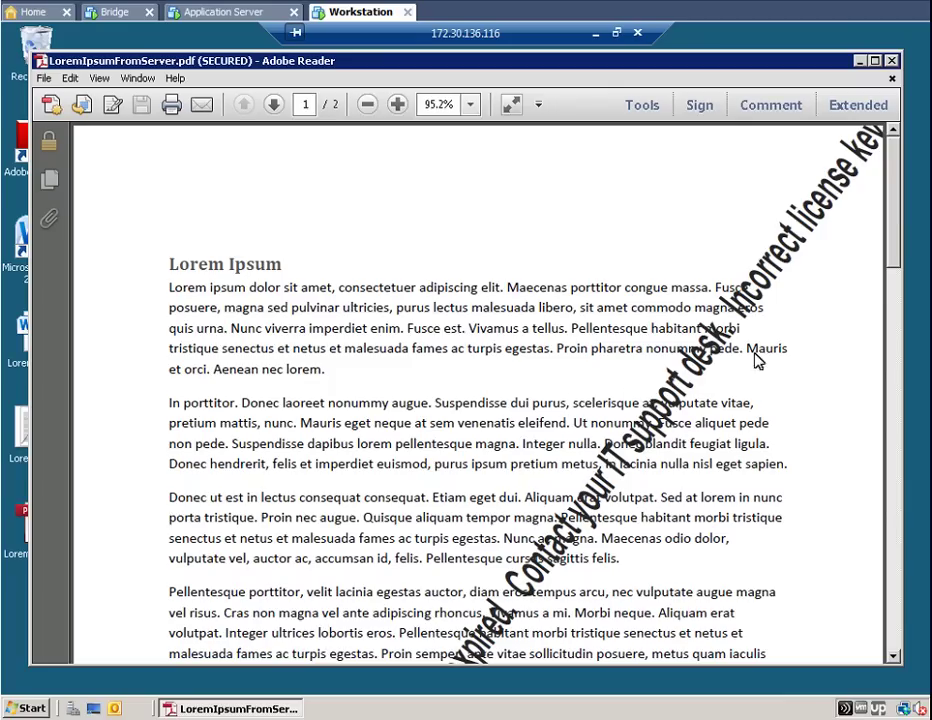
left_click(892, 60)
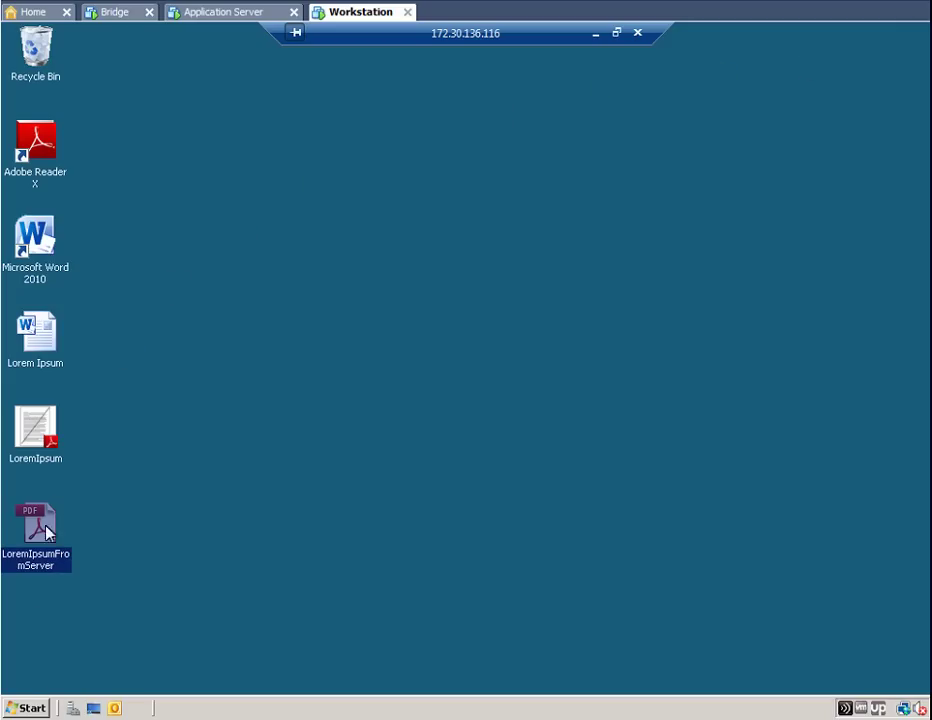
Log off the Windows Server remote session from the Start menu
left_click(26, 707)
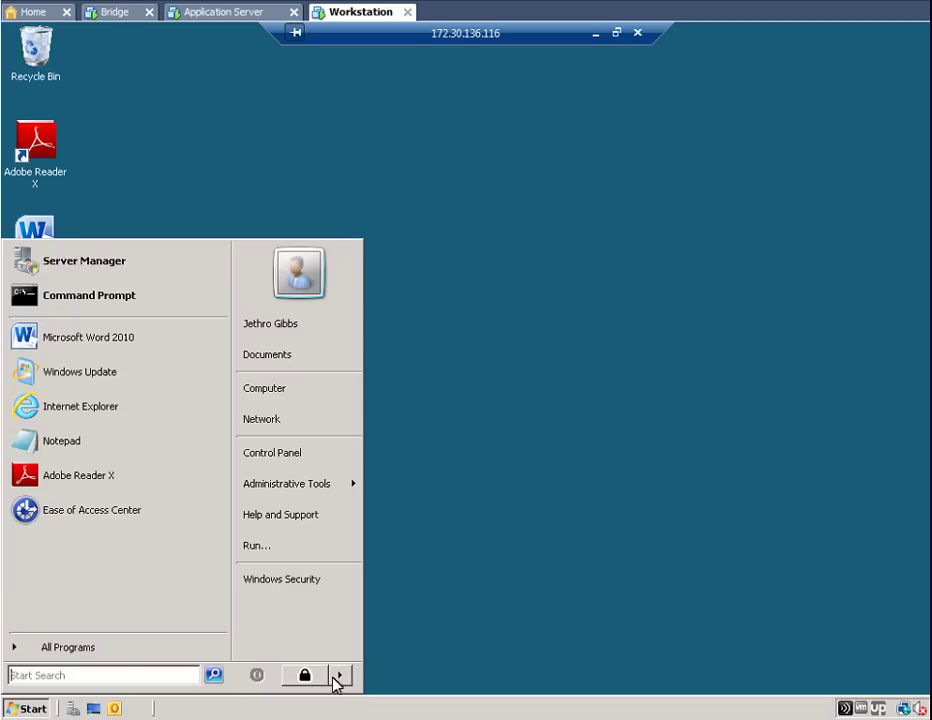
mouse_move(341, 676)
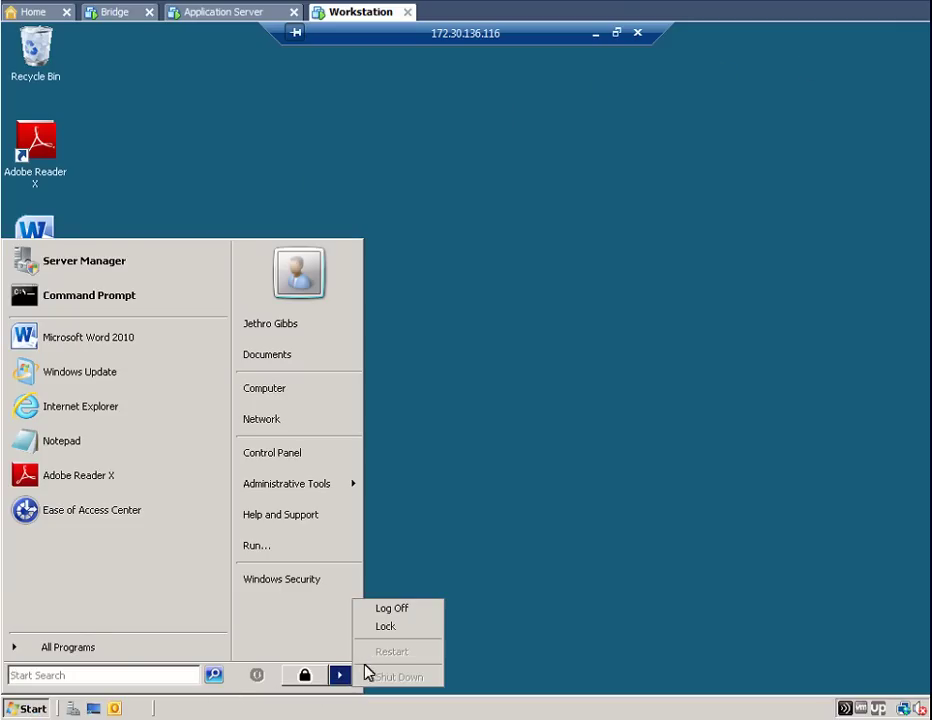
left_click(391, 611)
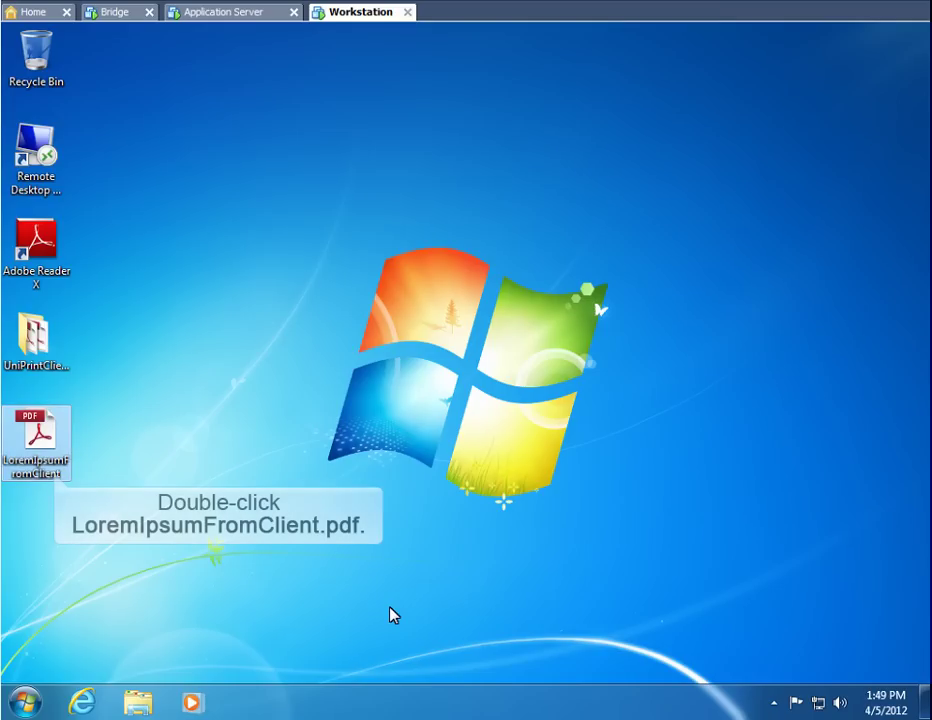
double_click(35, 432)
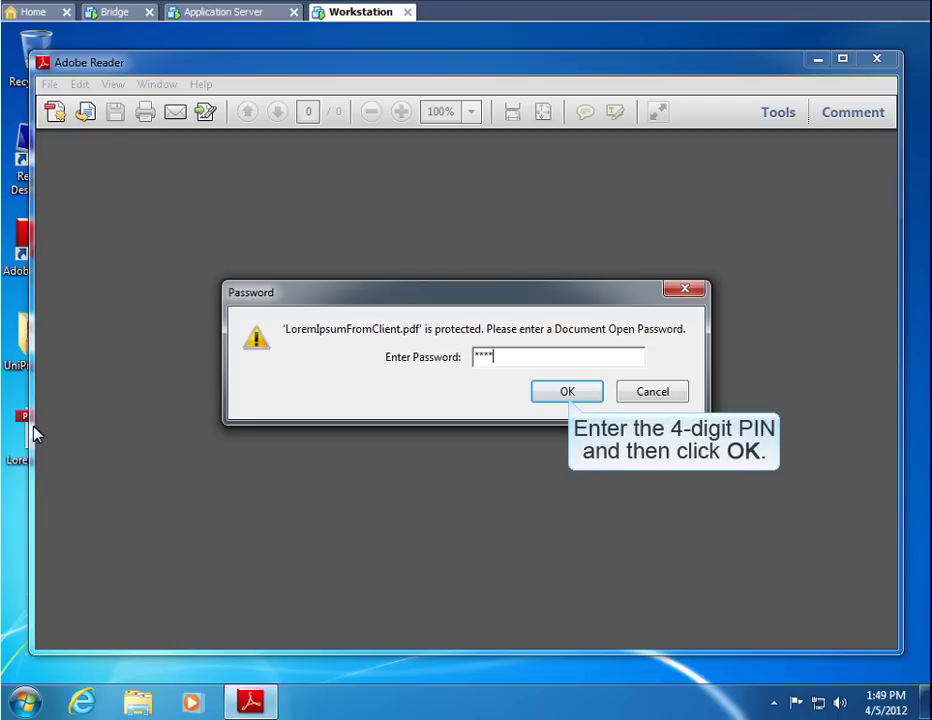
left_click(570, 392)
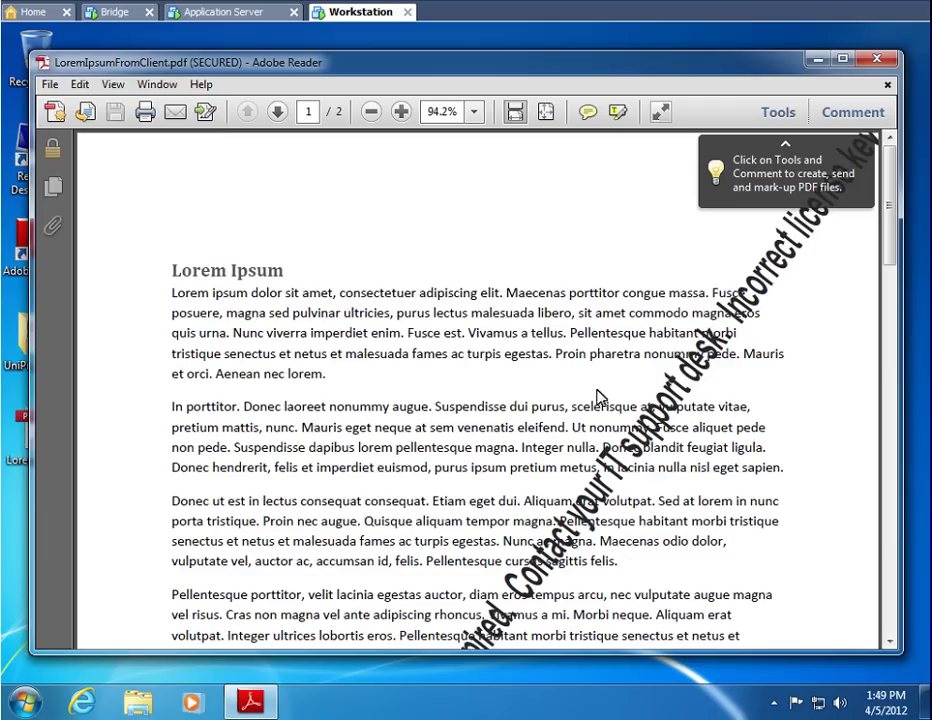
left_click(874, 62)
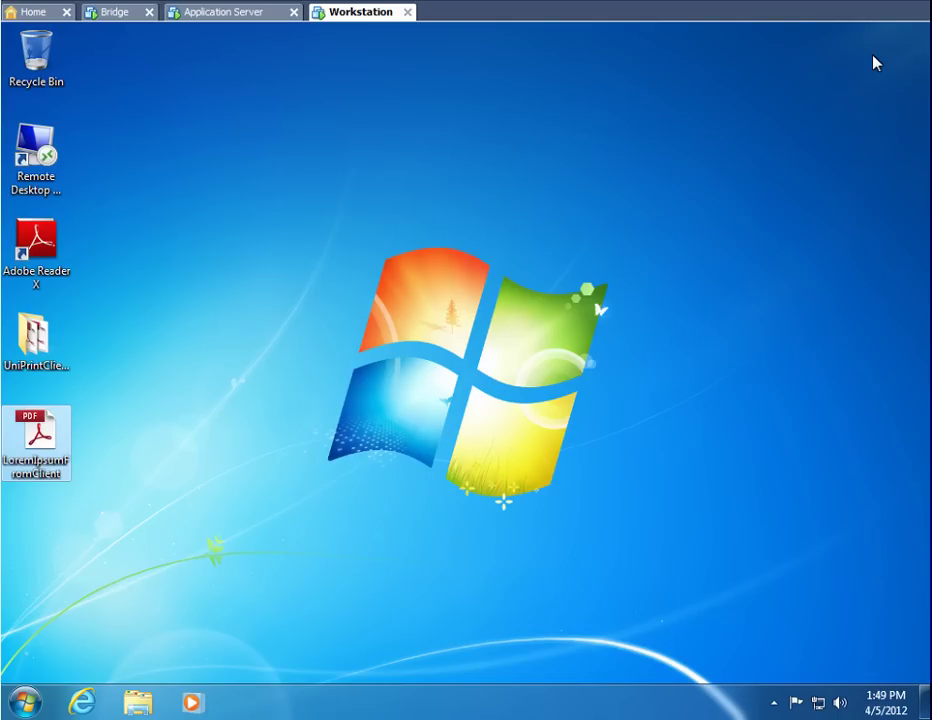